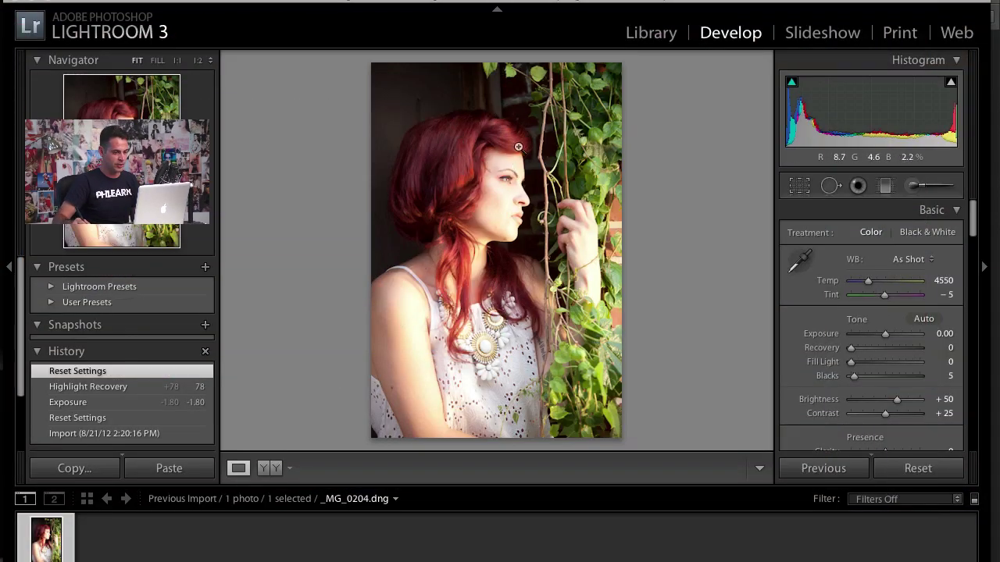
Examine the woman's hair and face up close at 1:2 magnification
click(483, 184)
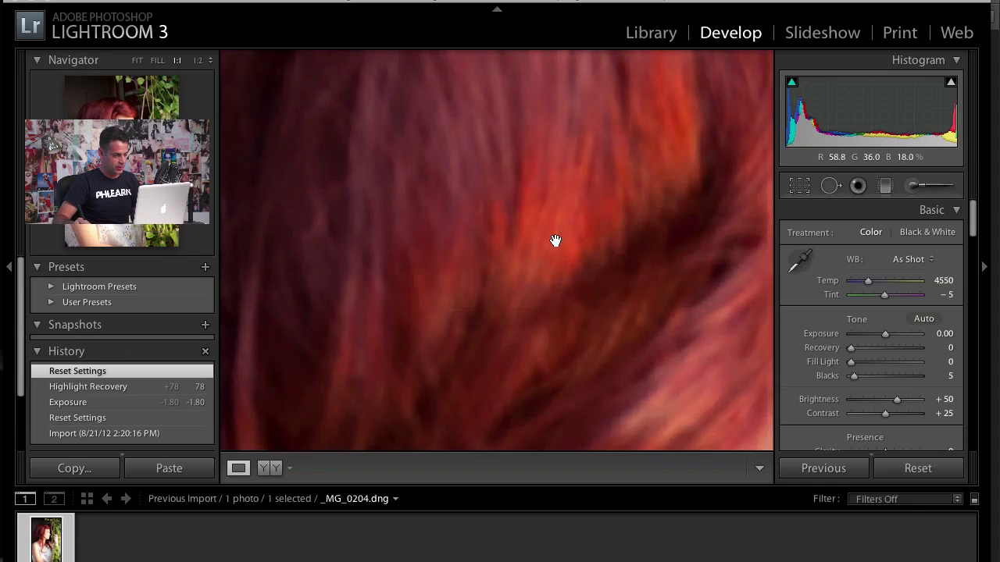
click(199, 66)
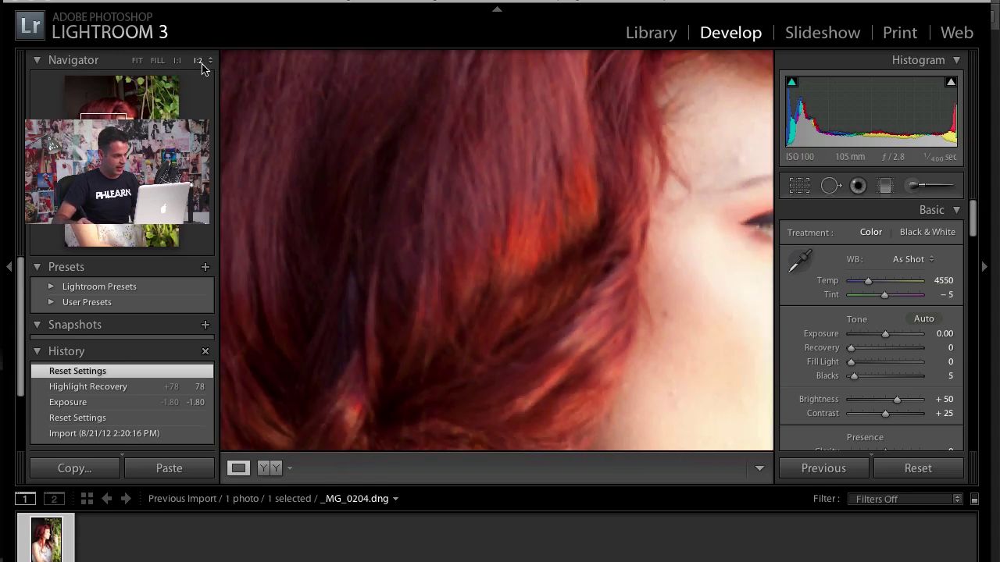
drag(621, 316, 435, 217)
drag(597, 183, 524, 57)
drag(399, 161, 522, 235)
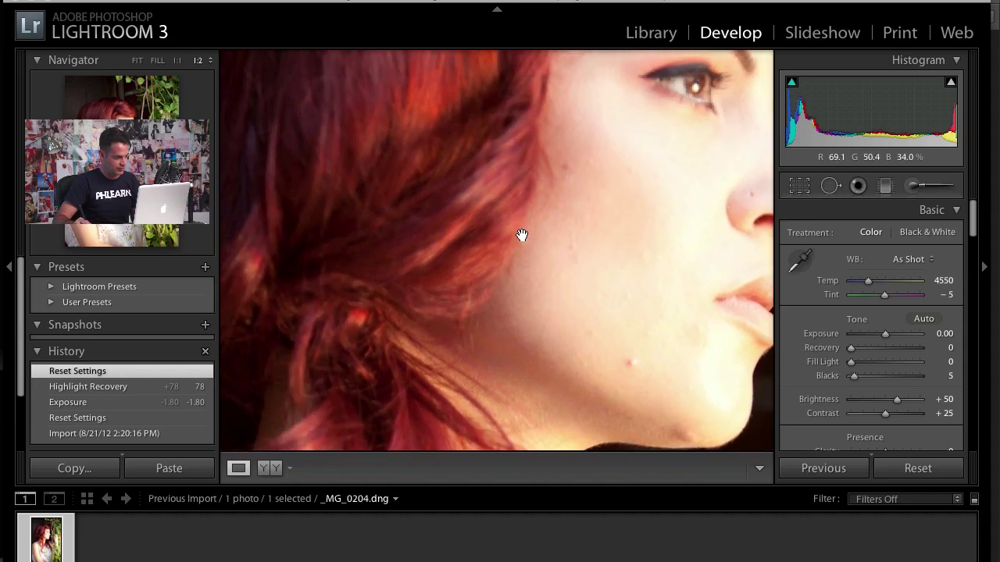
click(520, 226)
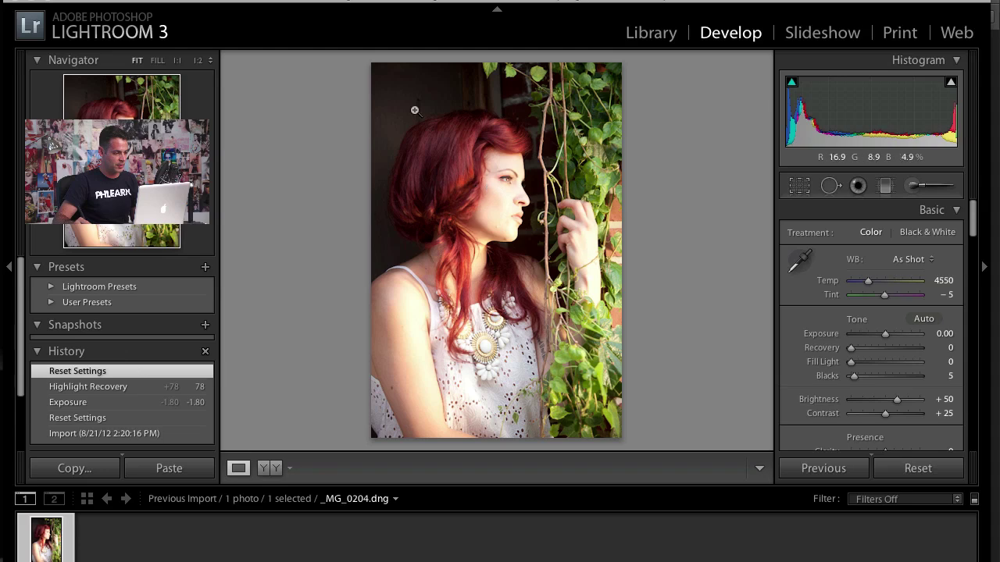
Return the photo _MG_0204.dng to its Import state in the edit history
click(166, 435)
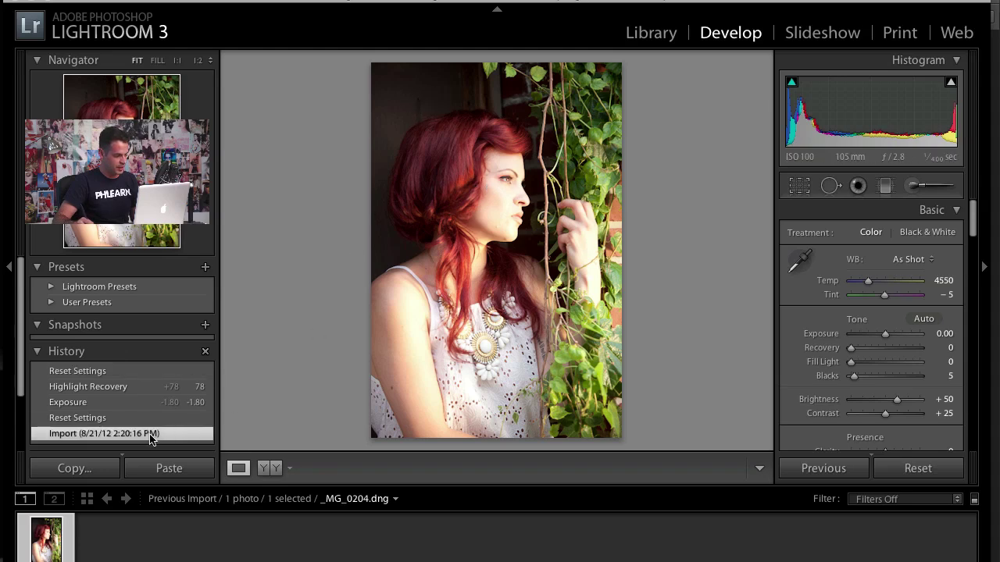
click(89, 418)
click(92, 402)
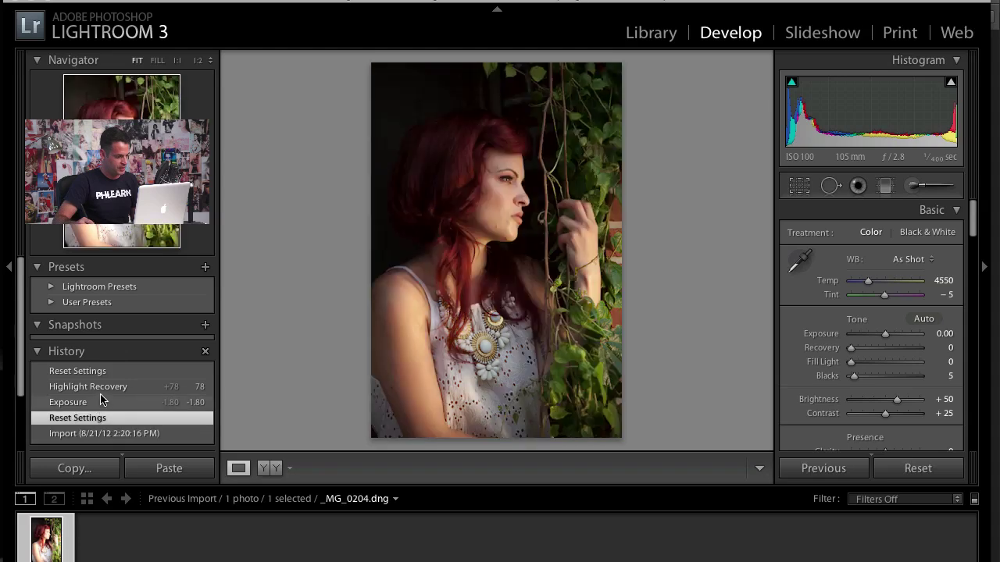
click(99, 435)
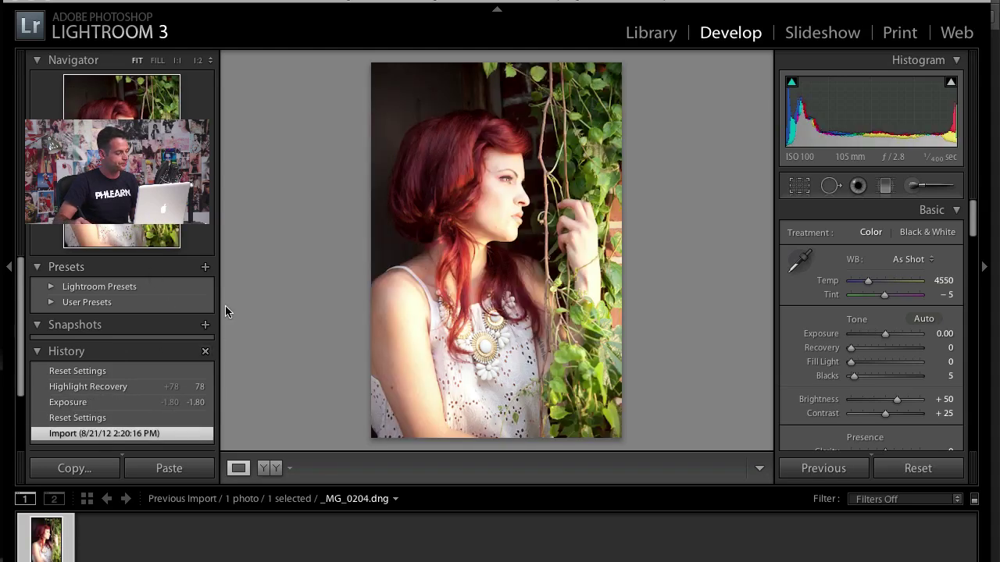
Create two virtual copies of the photo _MG_0204.dng
right_click(50, 539)
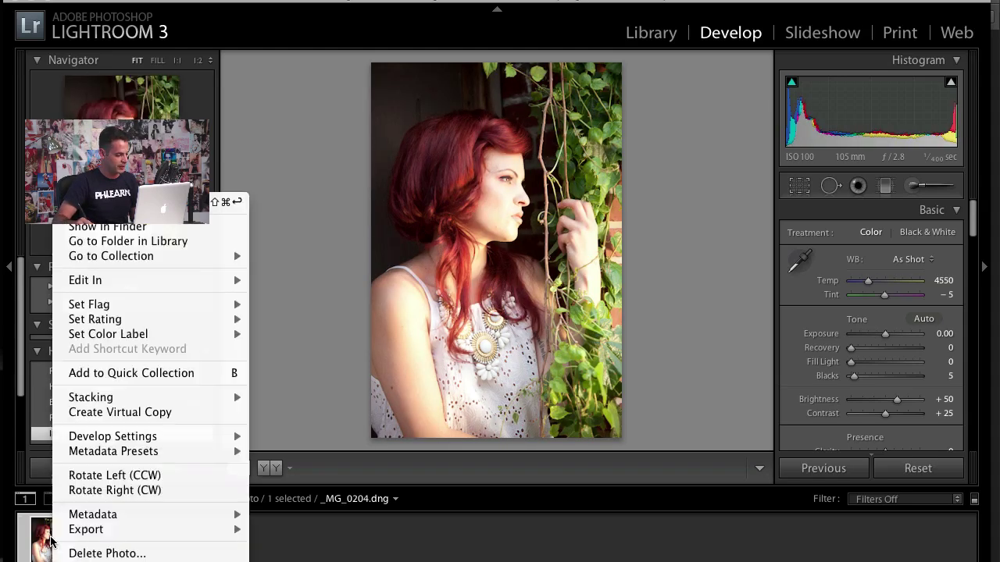
click(124, 416)
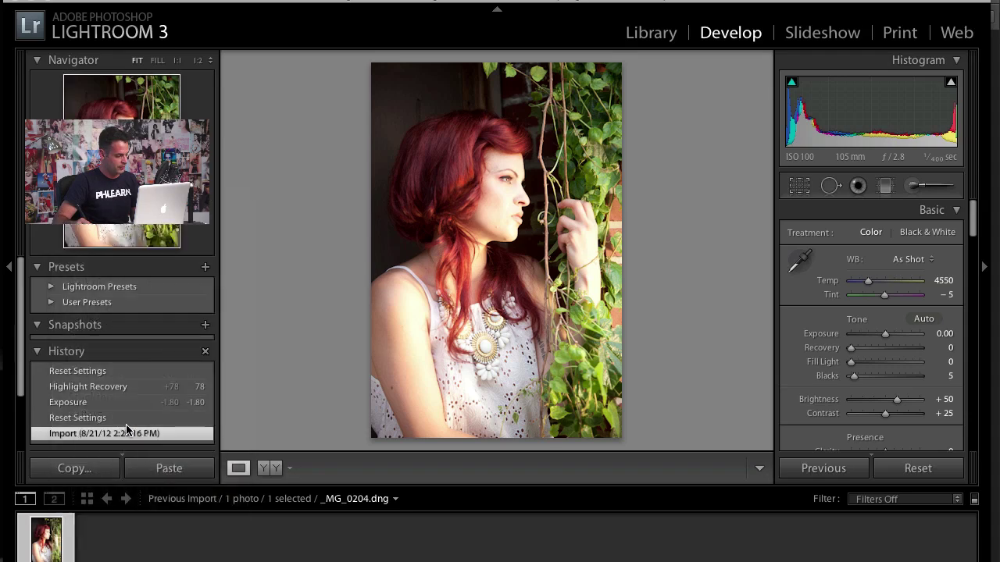
right_click(65, 539)
click(78, 411)
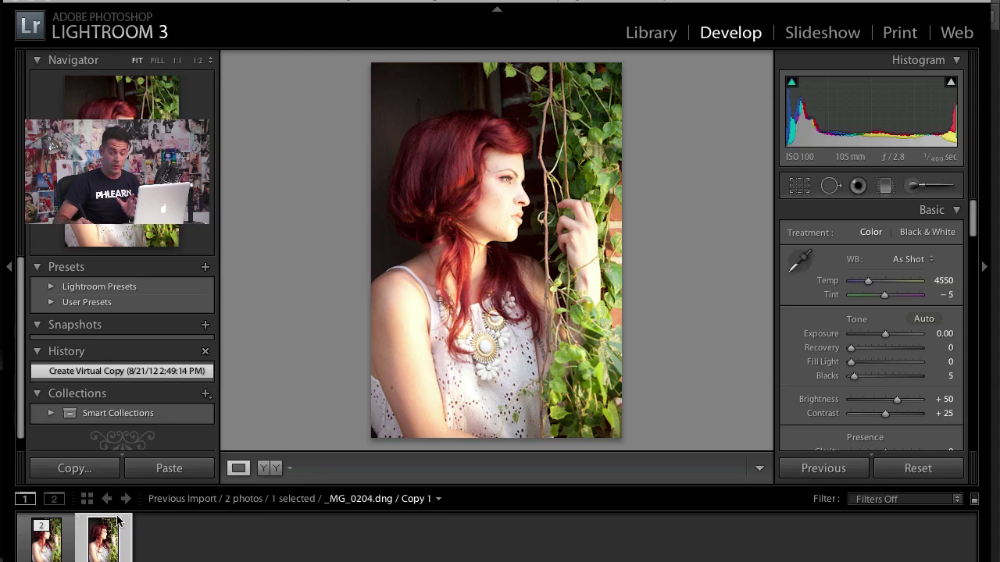
right_click(98, 543)
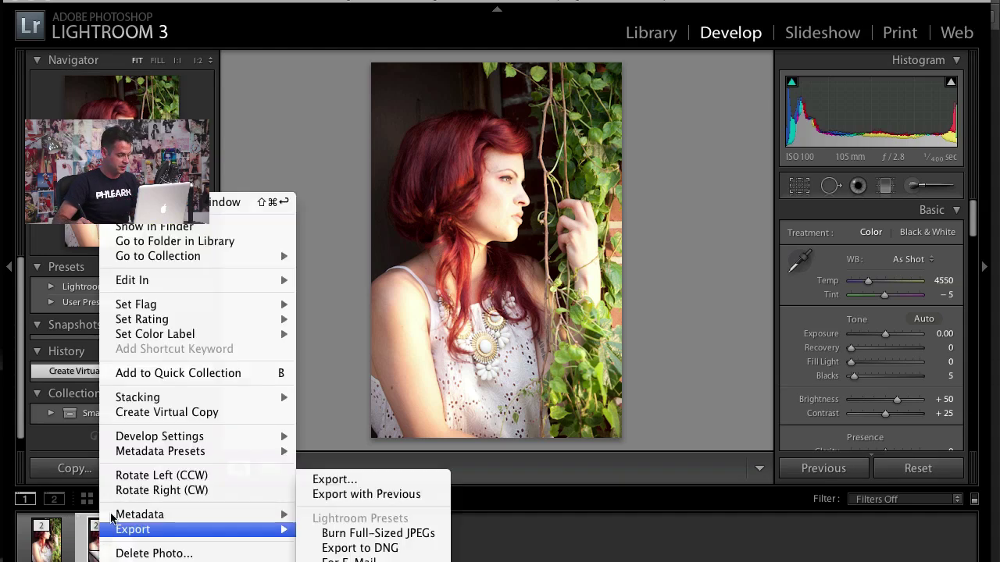
click(175, 417)
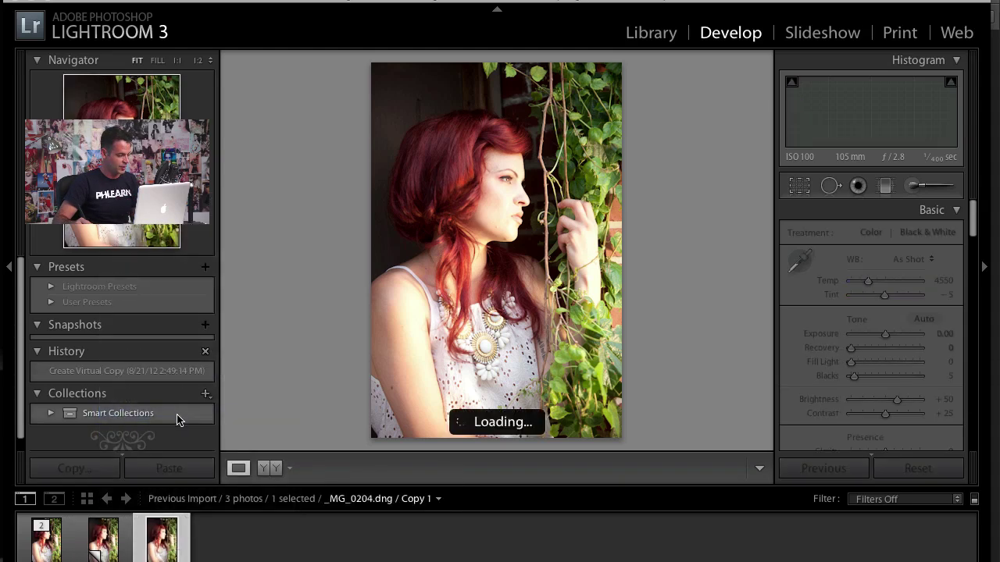
Set the exposure of the first virtual copy to -2.10 and of the second virtual copy to +1.05
click(110, 546)
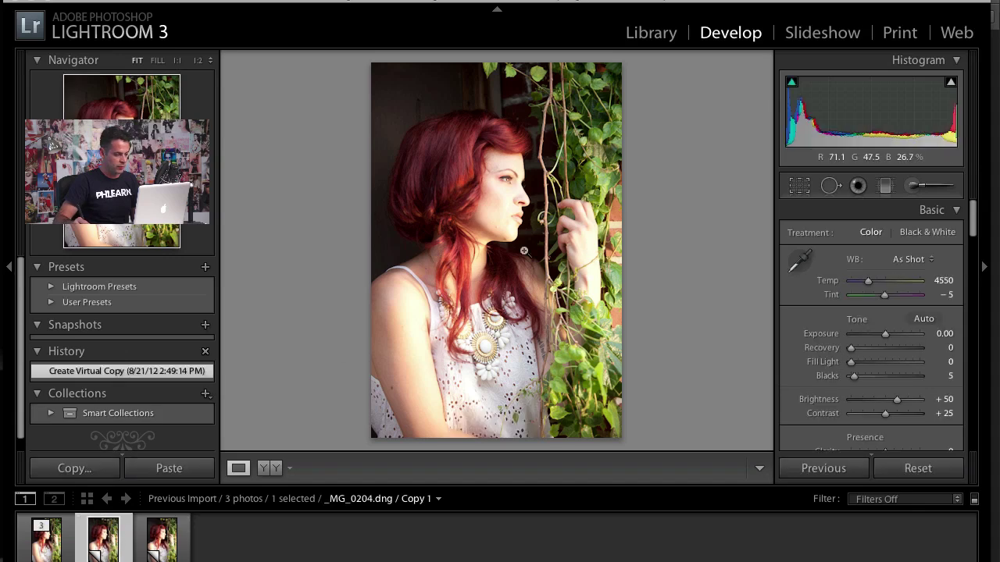
drag(885, 334, 866, 336)
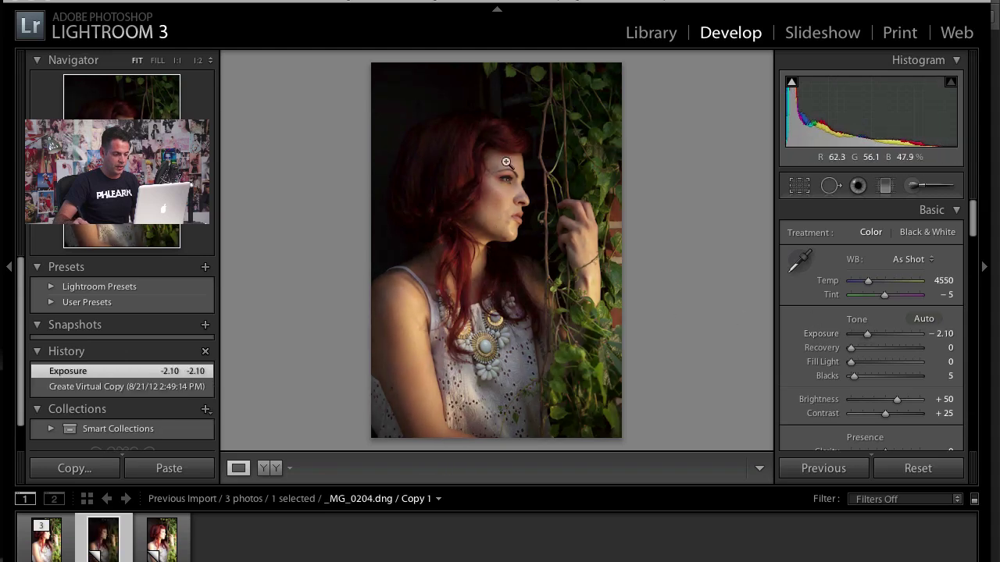
click(163, 549)
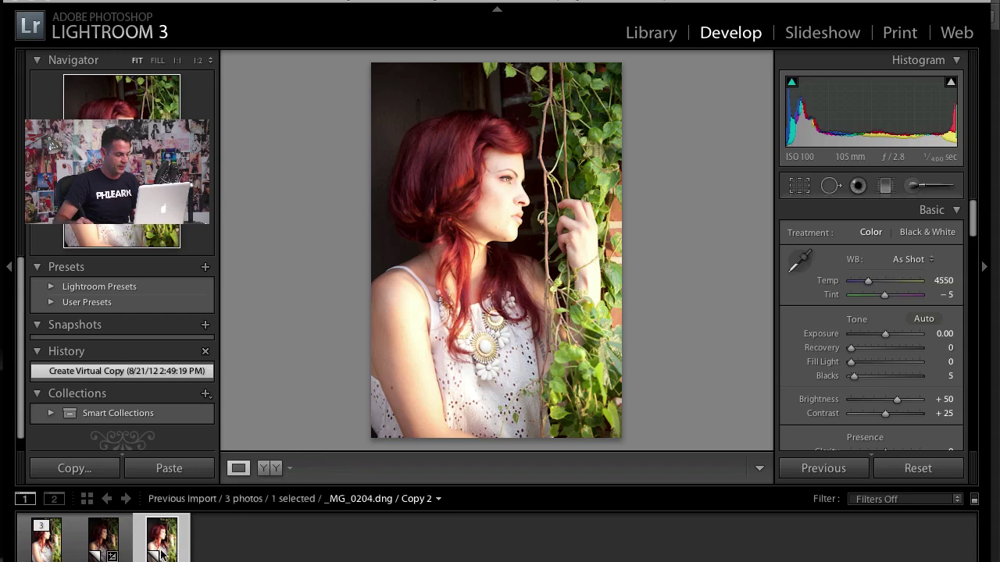
drag(887, 340, 898, 340)
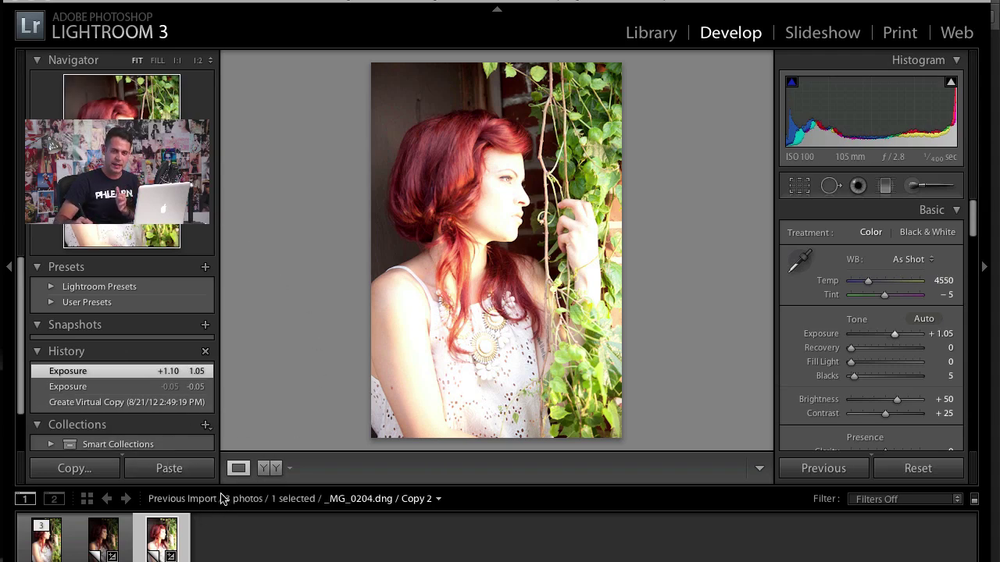
Open the original and both virtual copies together as layers in Photoshop, dismissing the compatibility notice
click(98, 532)
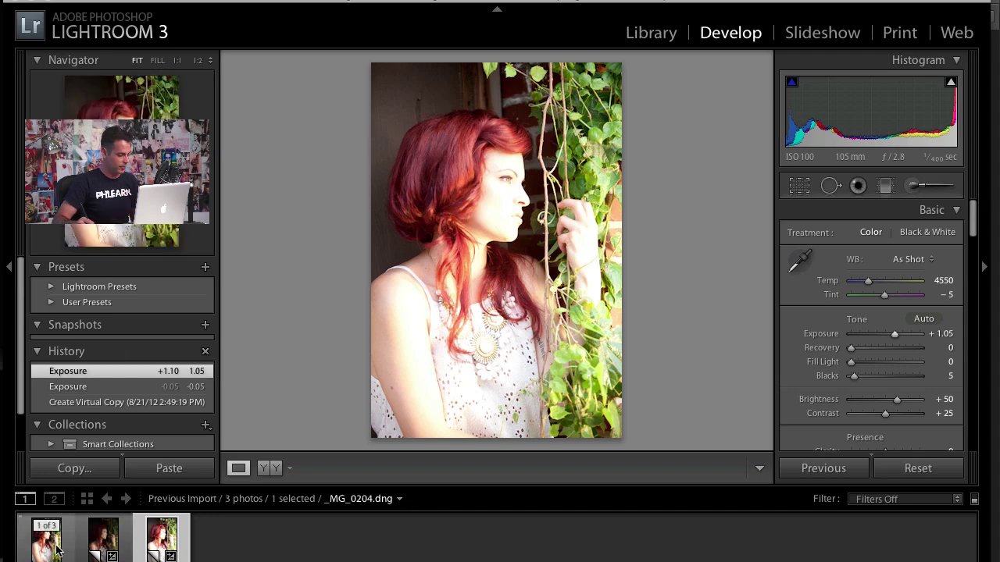
key(super+a)
right_click(106, 534)
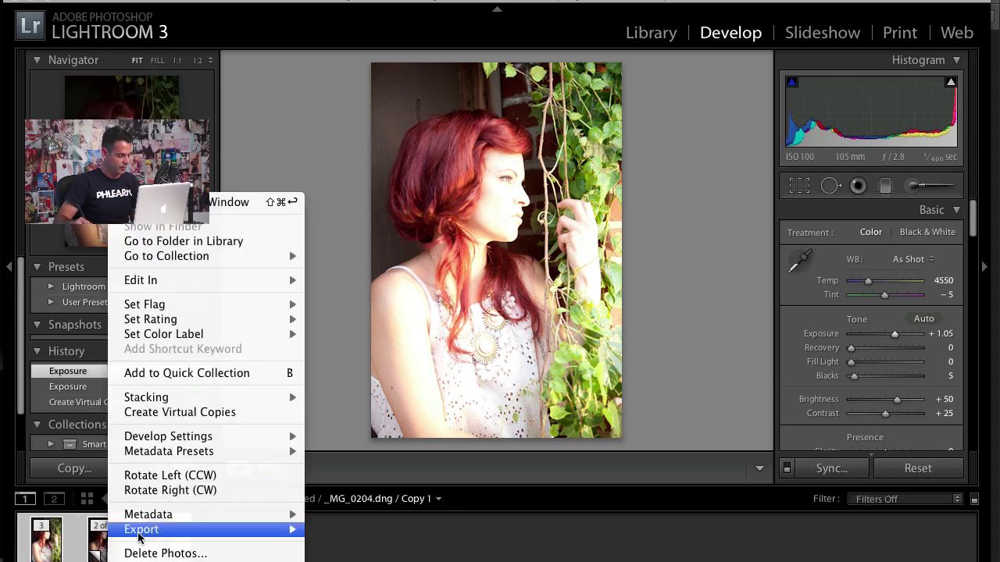
mouse_move(231, 333)
mouse_move(252, 281)
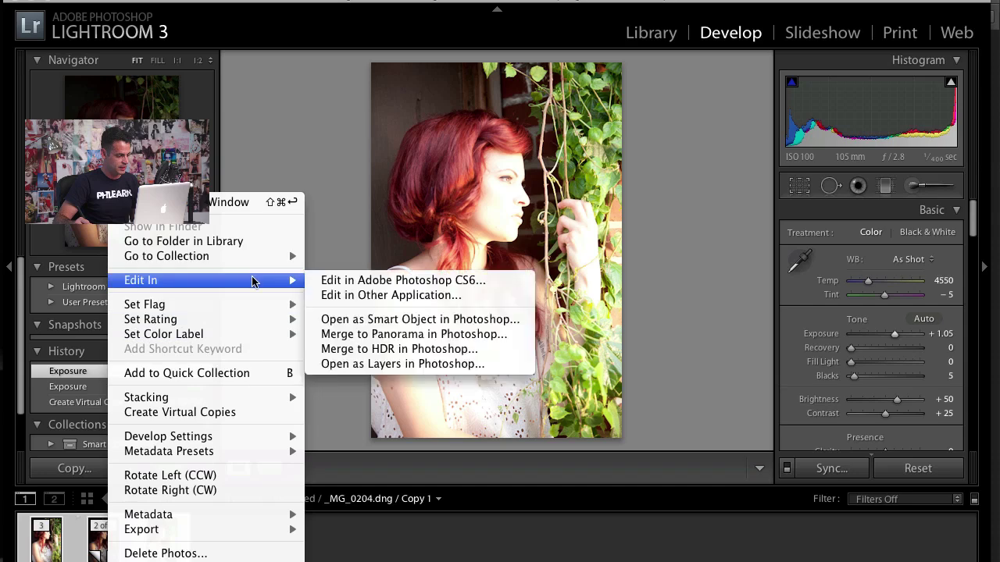
click(366, 362)
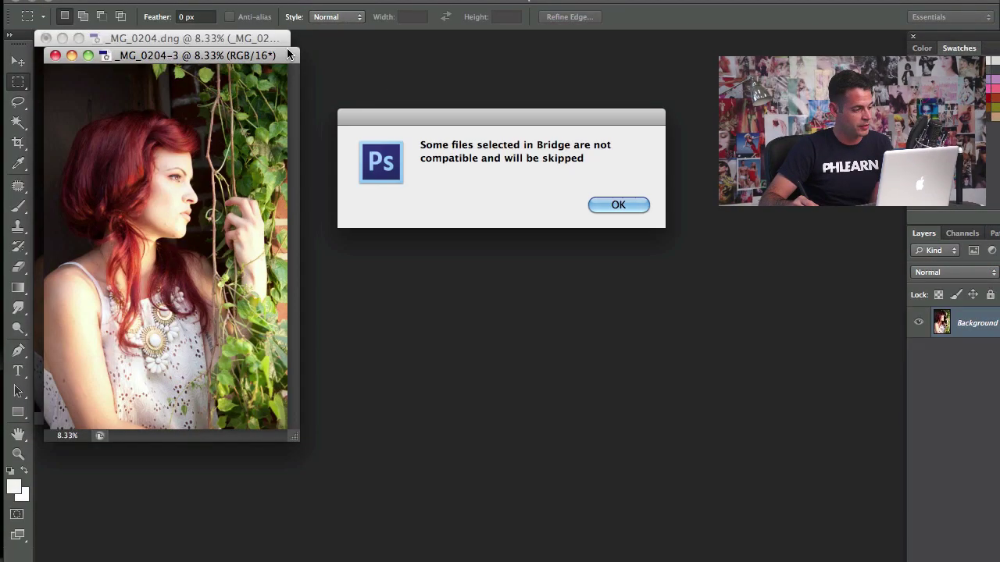
click(608, 204)
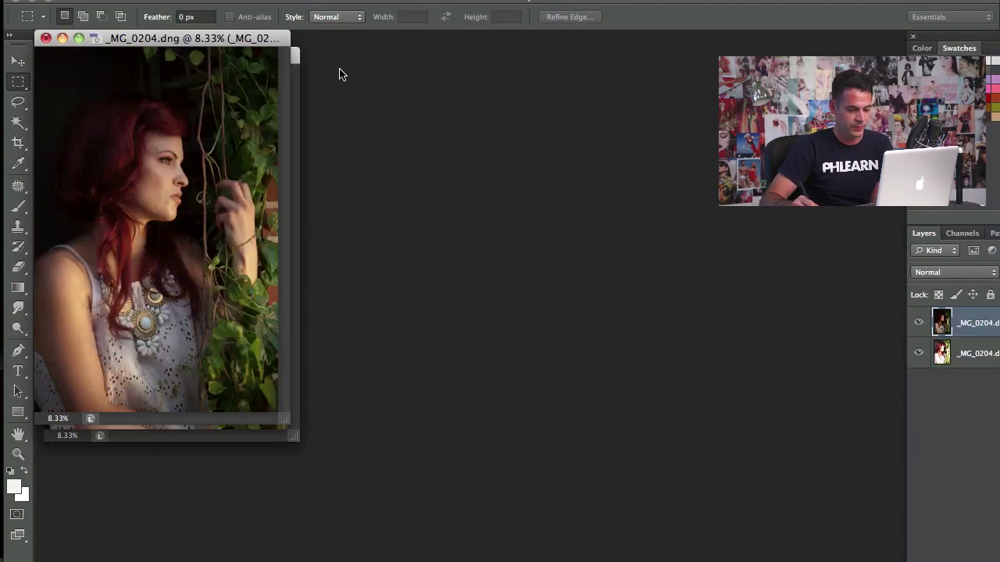
Copy the original-exposure image from the _MG_0204-3 document into the layered _MG_0204.dng document as a centred new layer
drag(274, 41, 490, 137)
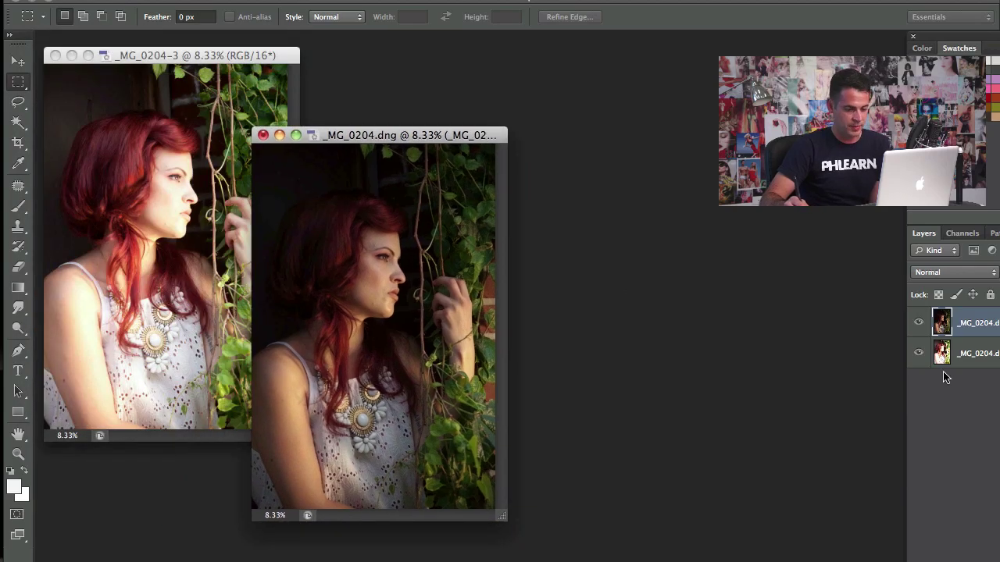
click(919, 324)
click(918, 324)
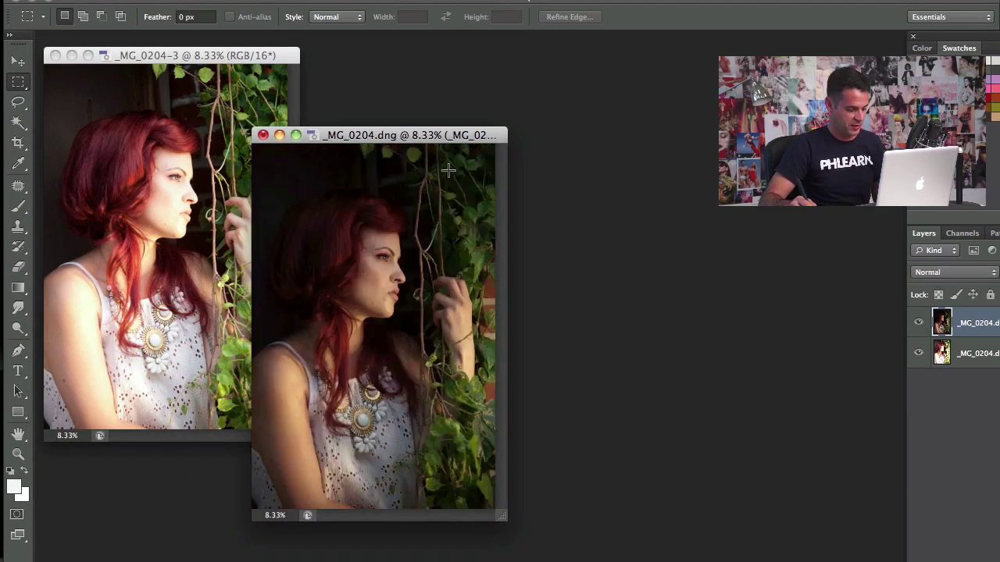
key(v)
click(233, 261)
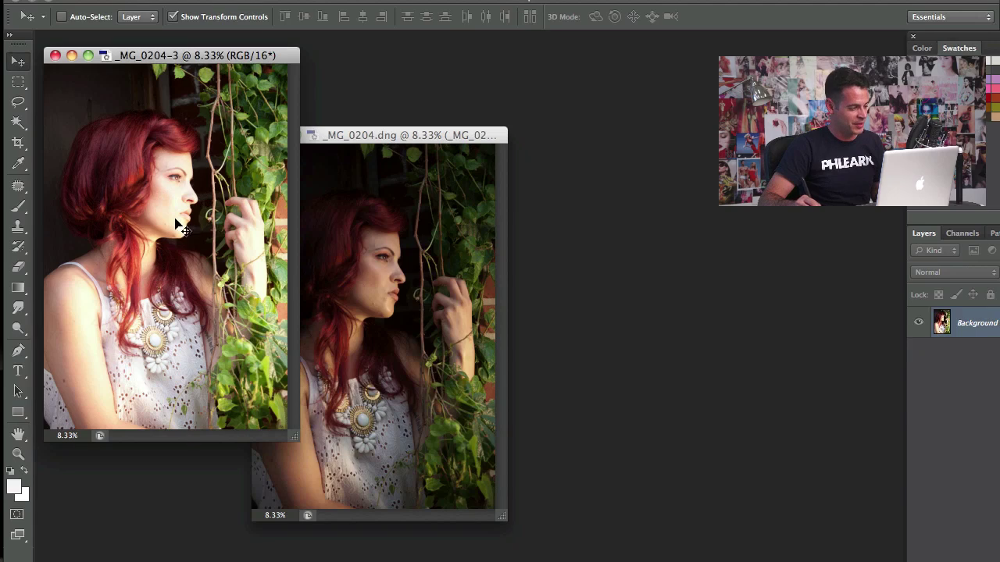
drag(178, 227, 438, 263)
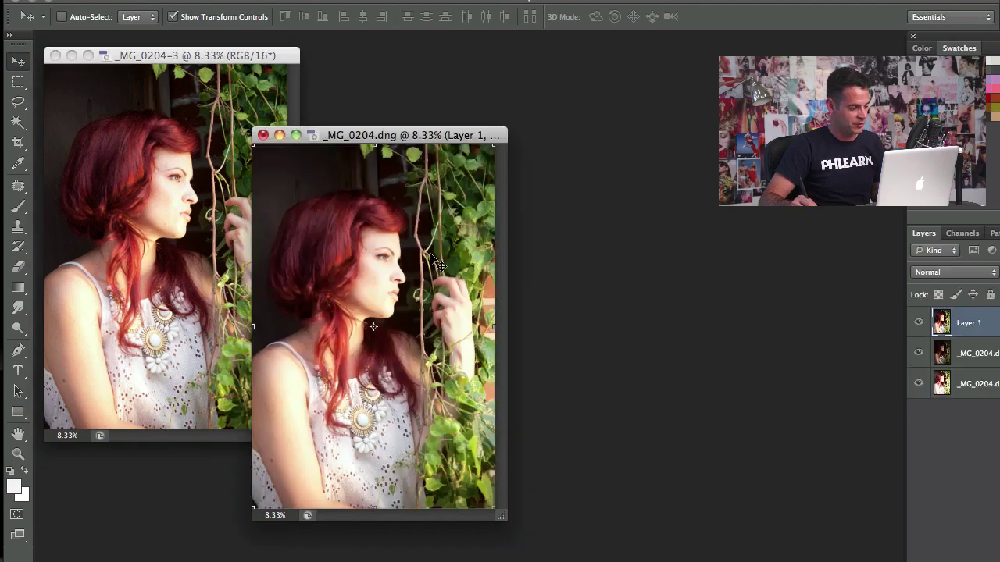
Switch to the PHLEARN NAV workspace, show the image in full-screen mode and close the Character panel
click(941, 16)
click(943, 5)
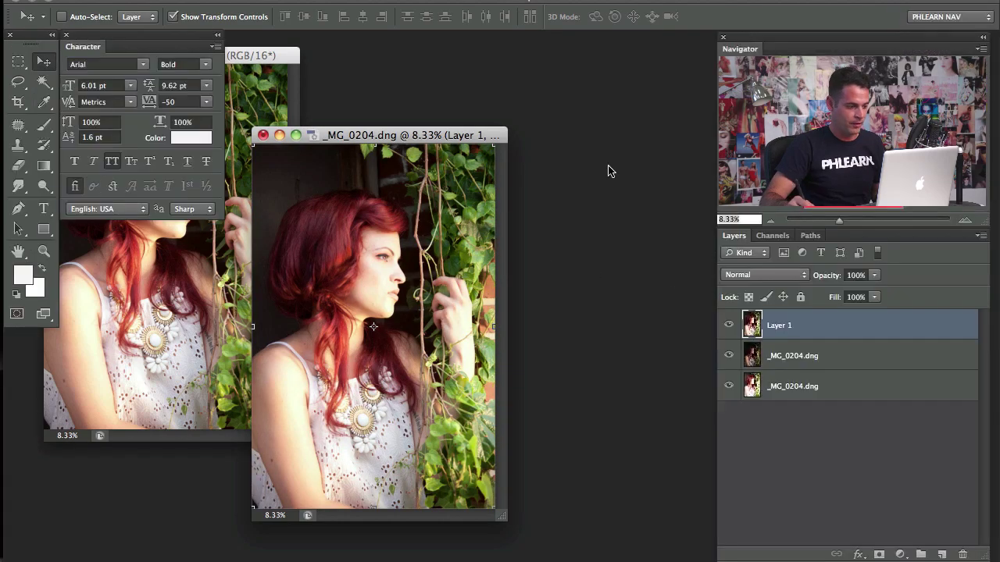
drag(454, 130, 480, 125)
key(f)
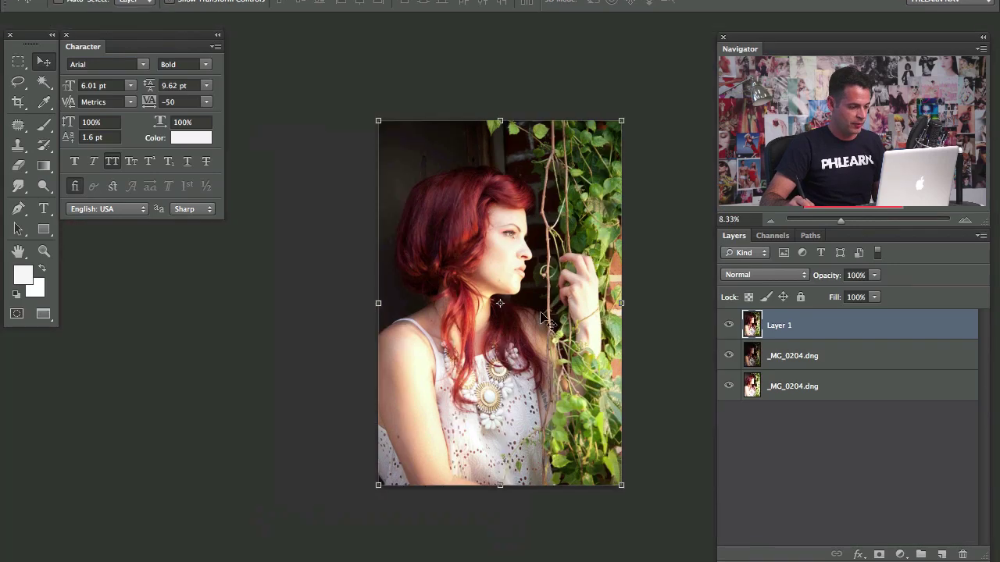
drag(501, 290, 470, 279)
click(64, 36)
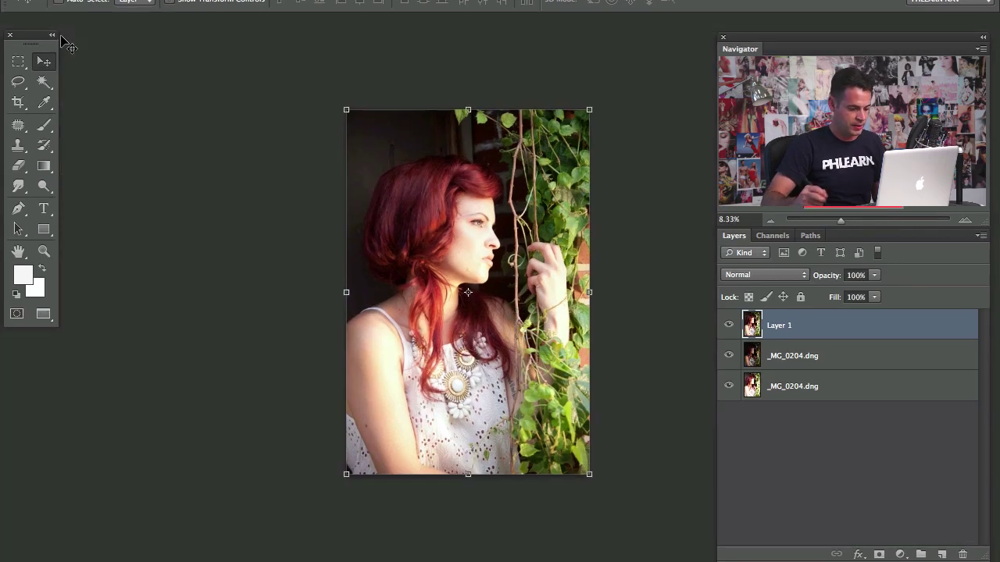
key(ctrl+plus)
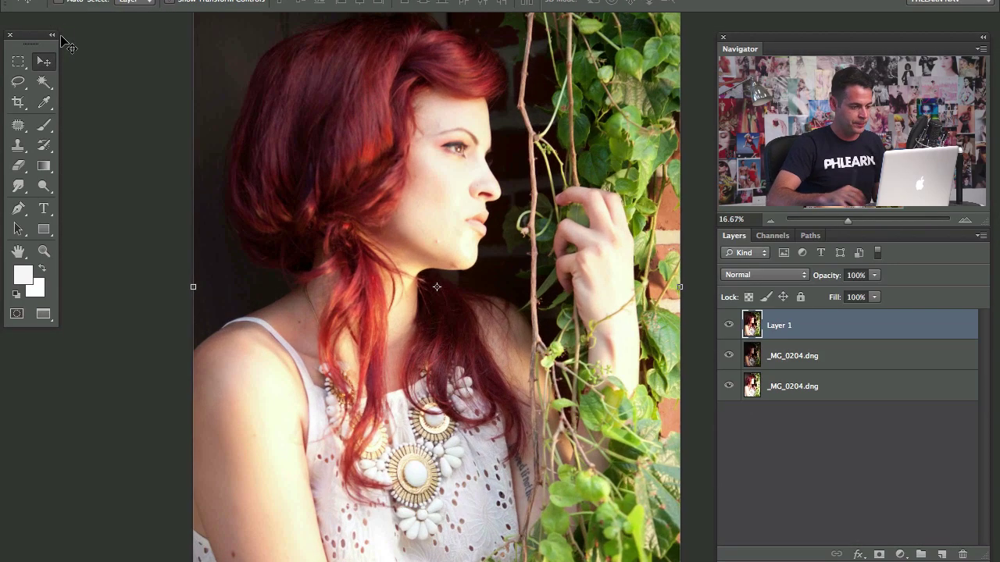
Hide the dark and bright exposure layers and move Layer 1 to the bottom of the layer stack
click(729, 356)
click(729, 334)
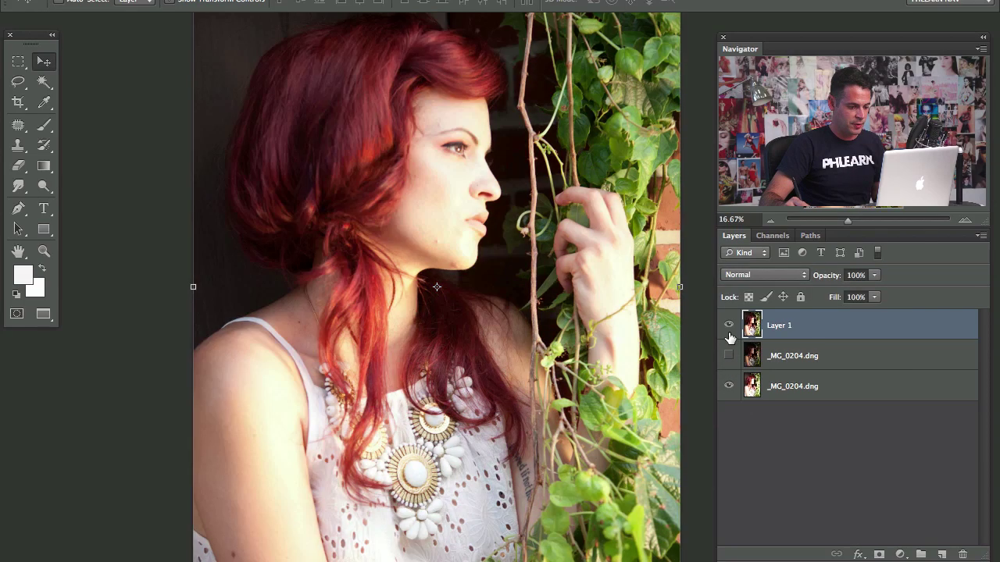
drag(808, 325, 819, 406)
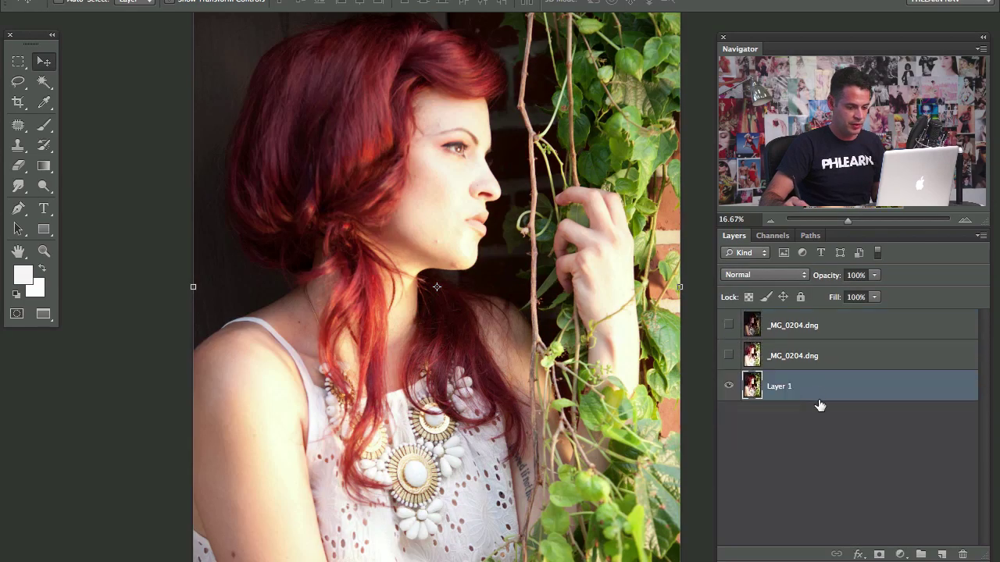
Compare the bright and the dark exposure layers in turn against Layer 1
click(729, 356)
click(733, 357)
click(728, 325)
click(727, 328)
Show the dark exposure layer and add a black, fully hiding layer mask to it
click(729, 330)
click(798, 331)
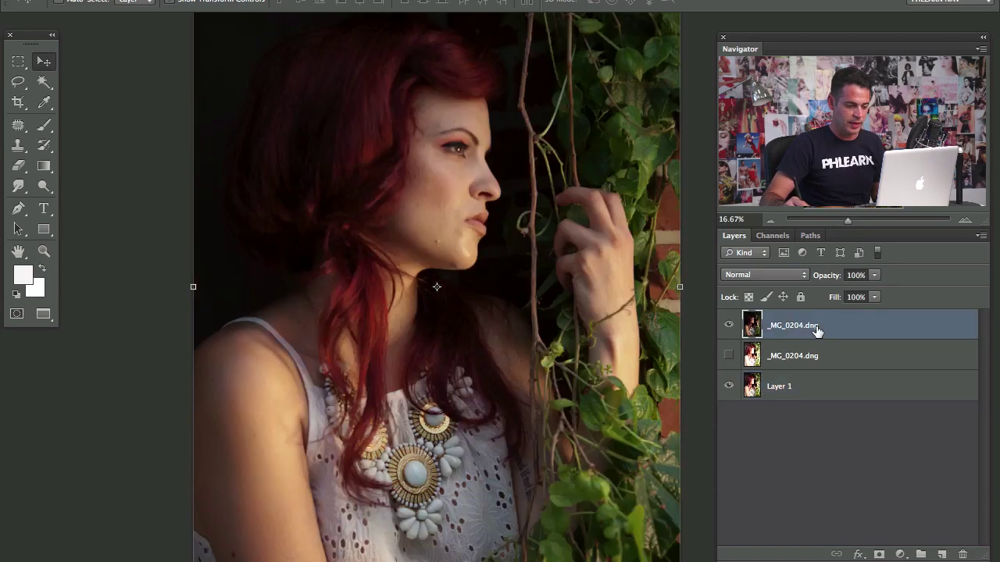
alt+click(879, 555)
Paint with a large white brush on the dark layer's mask to reveal the darker exposure over the face, shoulder, arm and hand
key(b)
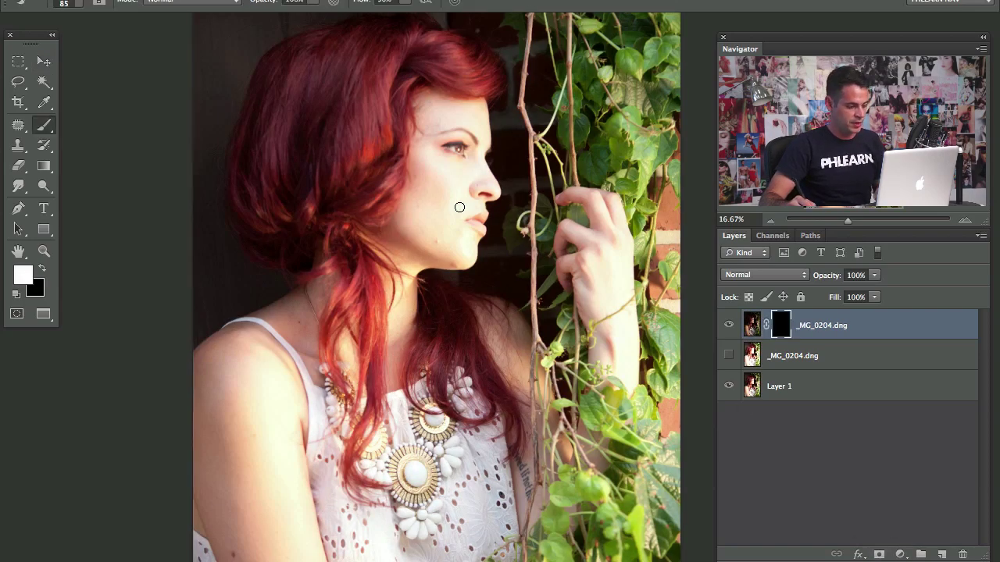
mouse_move(420, 209)
mouse_down()
mouse_move(455, 210)
mouse_move(444, 37)
mouse_up()
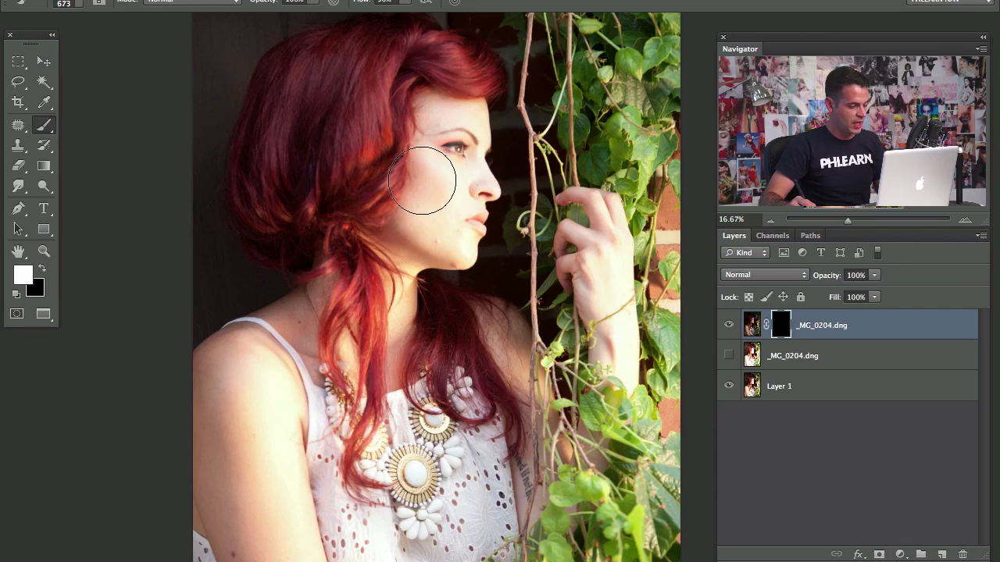
mouse_move(399, 71)
mouse_down()
mouse_move(424, 118)
mouse_move(440, 110)
mouse_move(453, 210)
mouse_move(467, 203)
mouse_move(480, 113)
mouse_move(467, 112)
mouse_move(414, 283)
mouse_move(412, 169)
mouse_move(426, 93)
mouse_move(438, 171)
mouse_move(433, 242)
mouse_move(409, 227)
mouse_move(400, 406)
mouse_move(380, 364)
mouse_move(275, 493)
mouse_move(284, 477)
mouse_move(282, 349)
mouse_move(233, 384)
mouse_move(243, 408)
mouse_up()
ctrl+alt+drag(243, 409, 279, 409)
mouse_move(219, 437)
mouse_down()
mouse_move(285, 384)
mouse_move(285, 484)
mouse_move(270, 430)
mouse_move(258, 483)
mouse_move(261, 371)
mouse_move(289, 387)
mouse_move(259, 416)
mouse_move(249, 369)
mouse_move(169, 438)
mouse_move(252, 530)
mouse_move(282, 397)
mouse_move(609, 342)
mouse_move(608, 272)
mouse_move(634, 172)
mouse_move(642, 254)
mouse_move(565, 268)
mouse_move(579, 202)
mouse_move(560, 232)
mouse_move(585, 308)
mouse_move(615, 494)
mouse_move(640, 375)
mouse_move(619, 512)
mouse_move(646, 460)
mouse_move(675, 72)
mouse_move(620, 55)
mouse_move(611, 171)
mouse_move(570, 209)
mouse_move(537, 266)
mouse_up()
mouse_move(462, 246)
mouse_down()
mouse_move(442, 230)
mouse_move(473, 328)
mouse_move(488, 226)
mouse_move(449, 188)
mouse_up()
drag(373, 306, 388, 188)
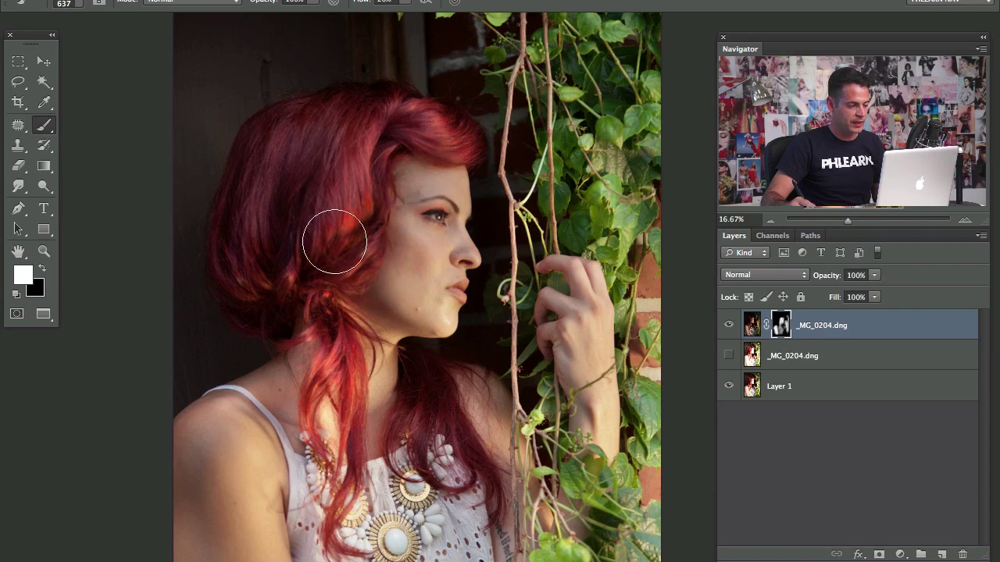
Refine the dark layer's mask with black and white, revealing more darkness over the hair, neck, shoulder and upper foliage with a brush up to size 1181
key(x)
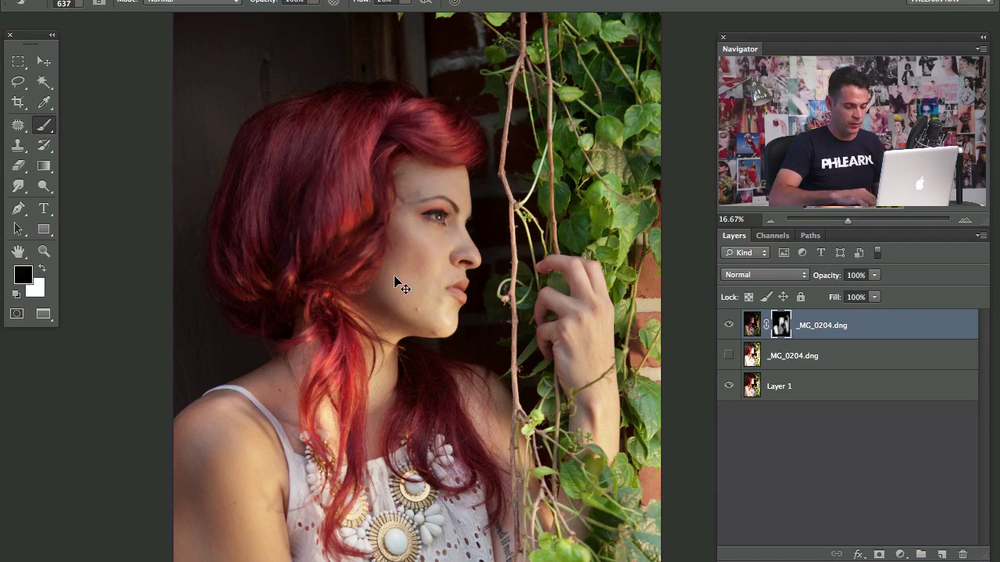
key(super+minus)
drag(606, 356, 559, 320)
key(x)
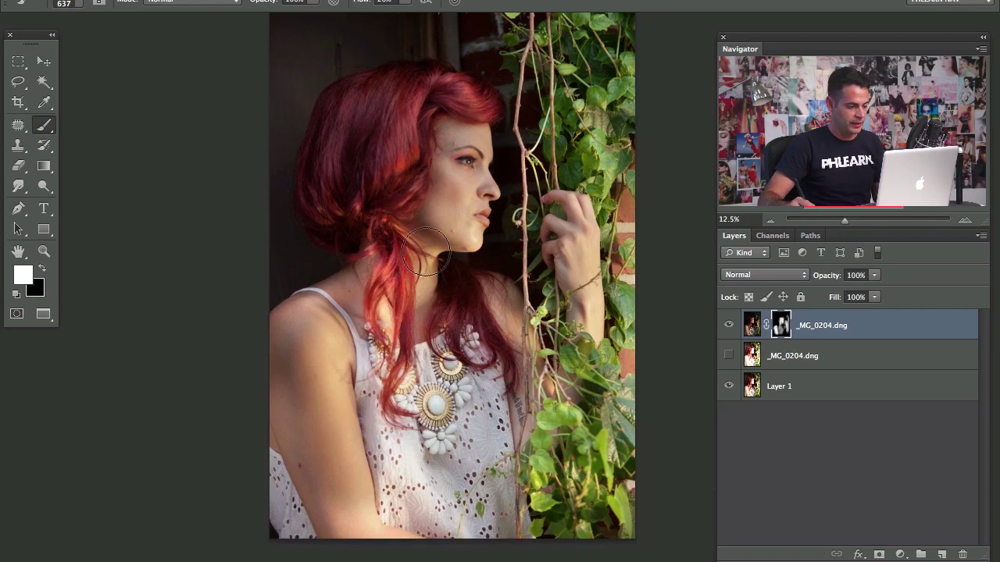
key(x)
key(x)
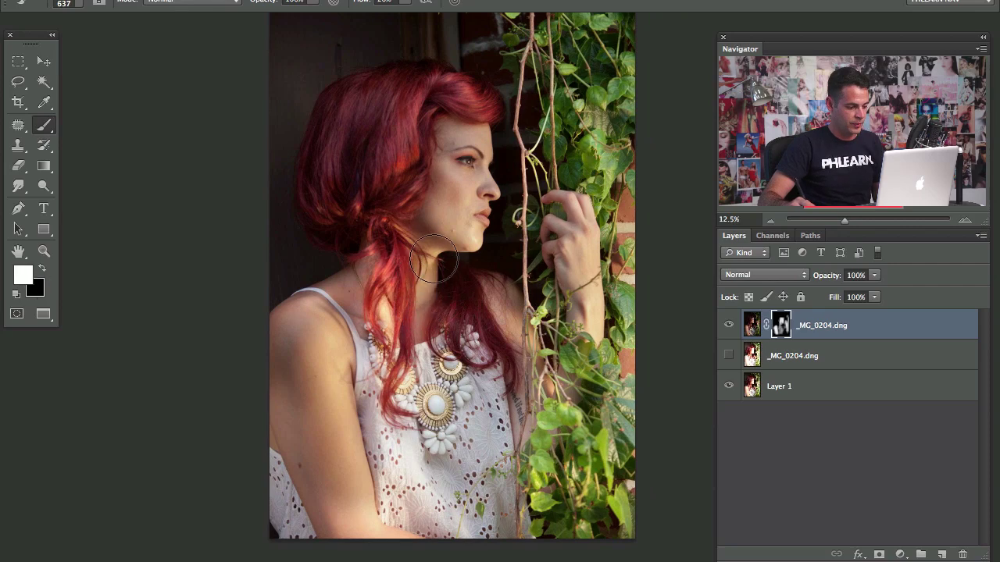
drag(405, 275, 344, 336)
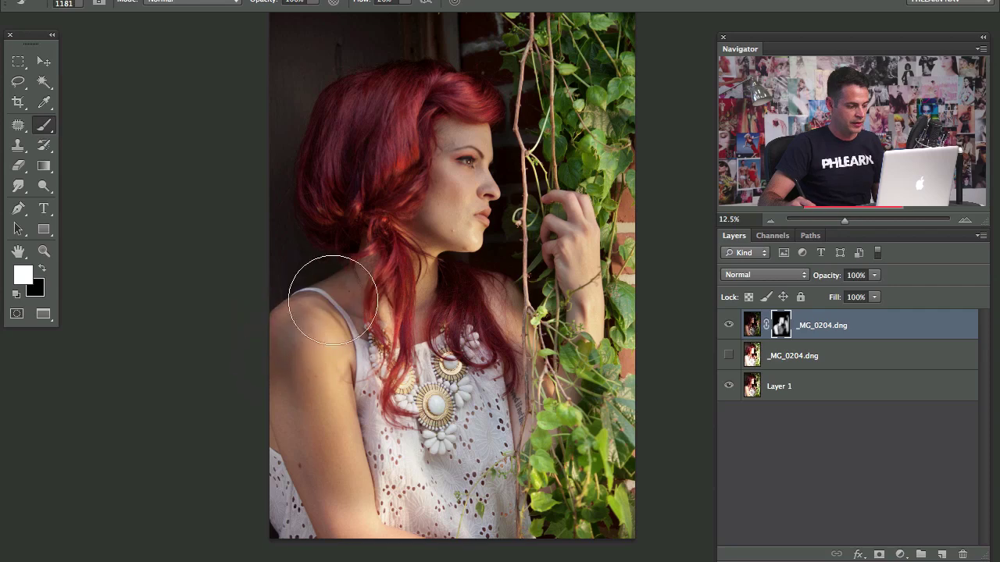
mouse_move(598, 87)
mouse_down()
mouse_move(537, 15)
mouse_move(582, 129)
mouse_up()
drag(570, 96, 542, 192)
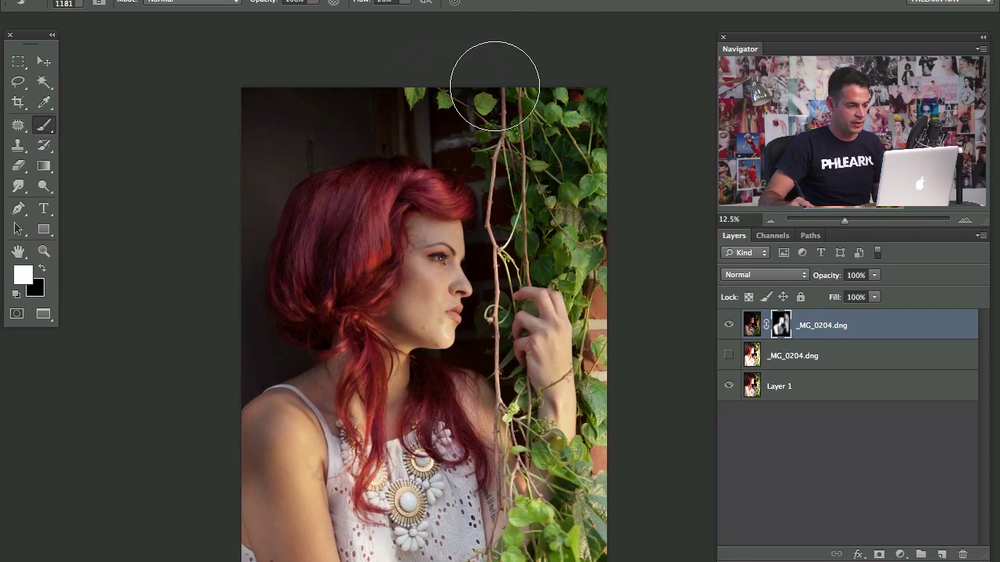
Compare the portrait with the dark exposure layer hidden and shown
click(728, 325)
click(727, 325)
click(728, 327)
click(728, 326)
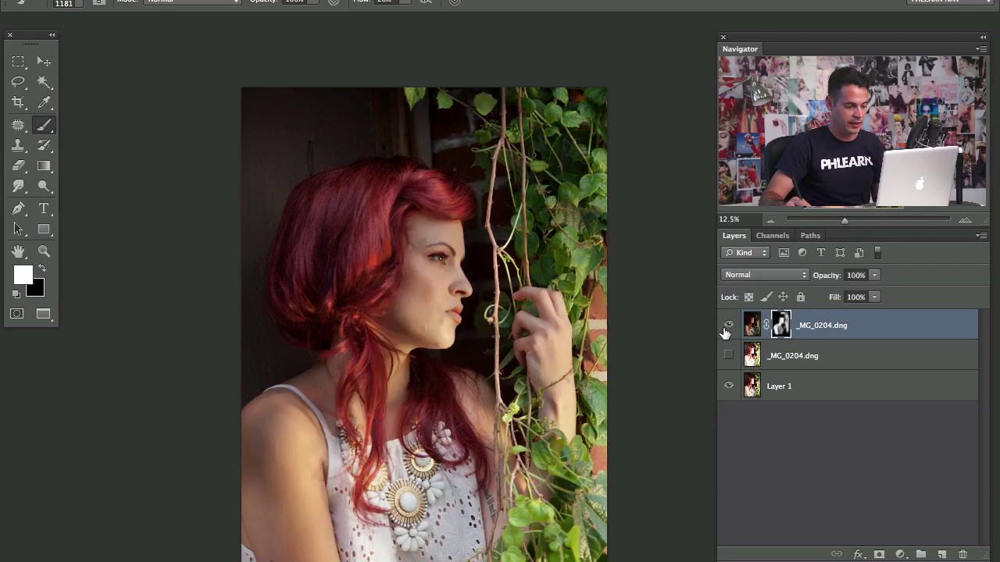
Paint on the dark layer's mask to bring the darker exposure into the dress, lower arm and lower leaves
mouse_move(575, 438)
mouse_down()
mouse_move(586, 363)
mouse_move(607, 346)
mouse_move(479, 469)
mouse_move(550, 420)
mouse_move(623, 433)
mouse_up()
mouse_move(481, 444)
mouse_down()
mouse_move(433, 451)
mouse_move(406, 357)
mouse_move(322, 463)
mouse_move(277, 446)
mouse_move(251, 407)
mouse_move(258, 372)
mouse_move(241, 378)
mouse_move(261, 480)
mouse_up()
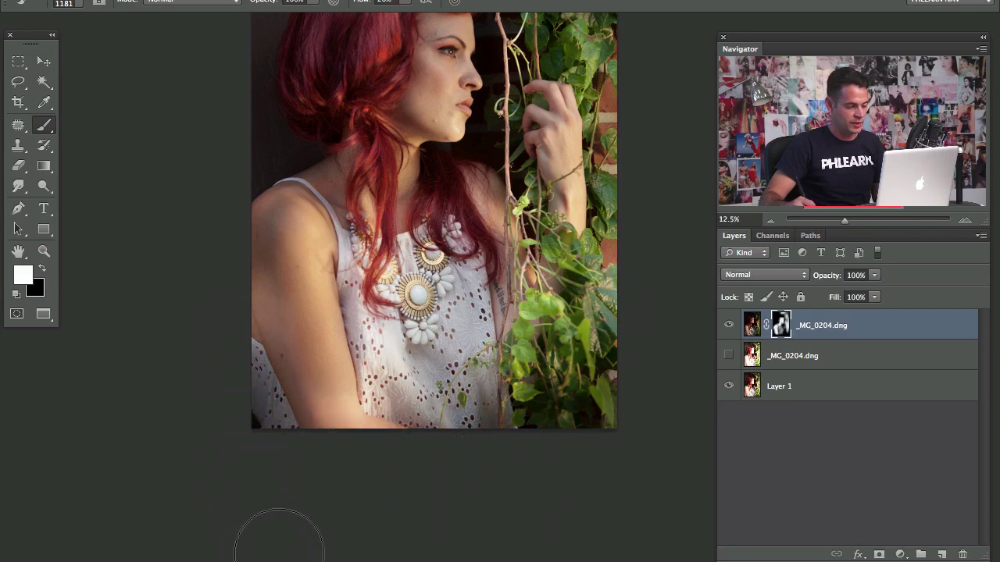
drag(490, 323, 497, 349)
key(x)
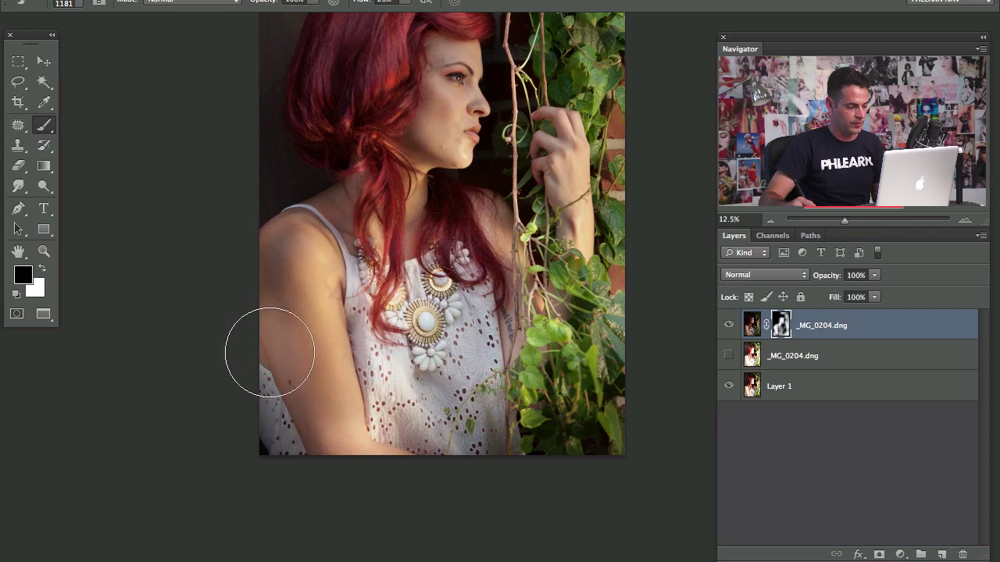
key(x)
drag(462, 306, 451, 381)
Toggle the dark exposure layer's visibility several times to judge the effect of the painted mask on the whole portrait
click(729, 324)
click(729, 325)
click(729, 325)
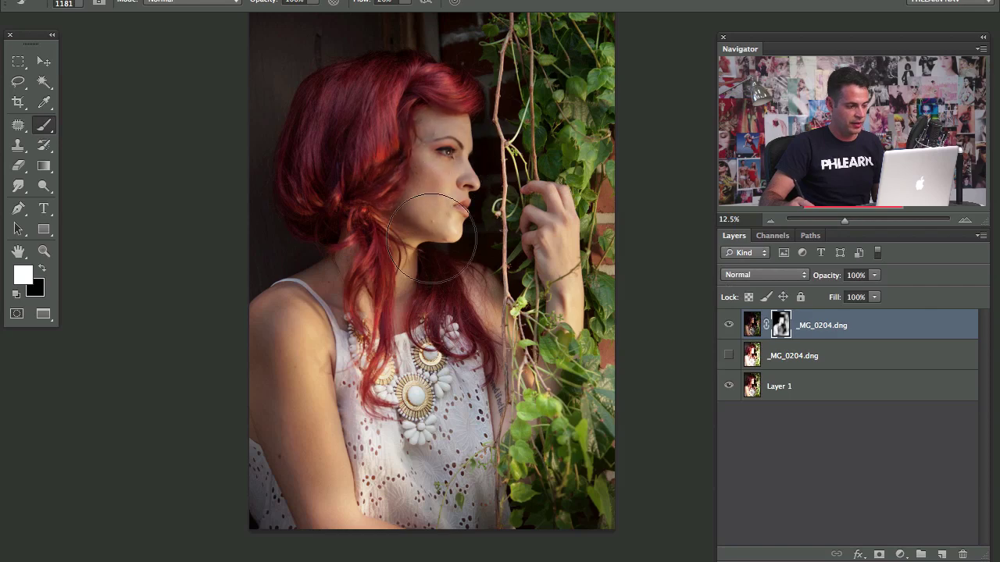
drag(451, 291, 590, 324)
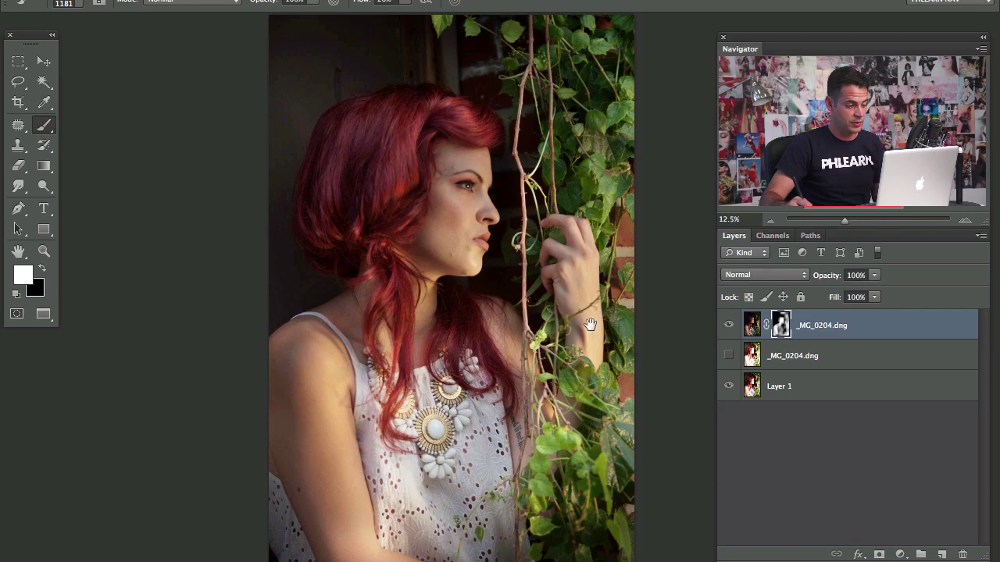
click(730, 327)
click(729, 326)
click(729, 326)
click(730, 327)
Paint the hair darker on the dark layer's mask, and inspect the mask on its own before returning to the image
drag(419, 204, 420, 136)
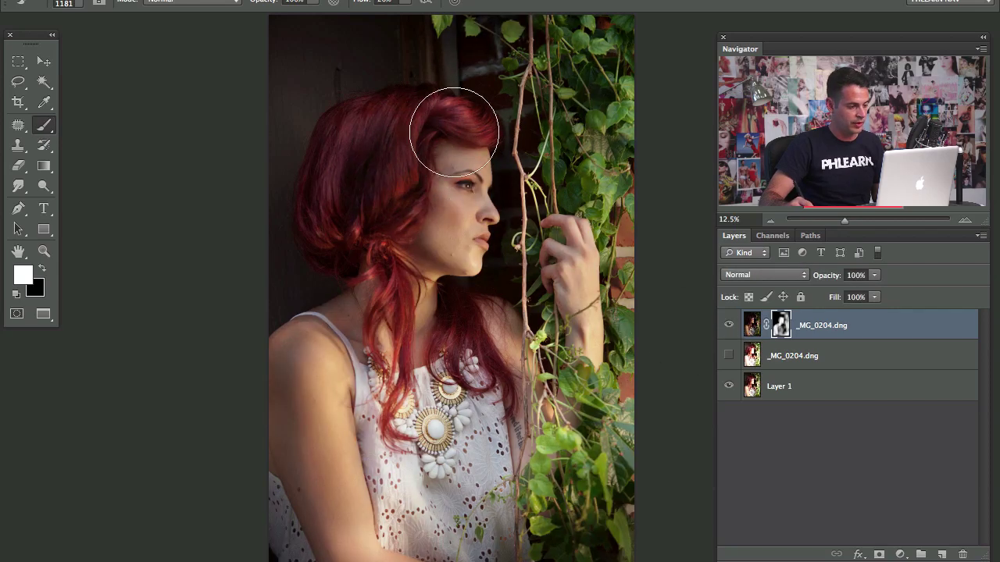
alt+click(781, 329)
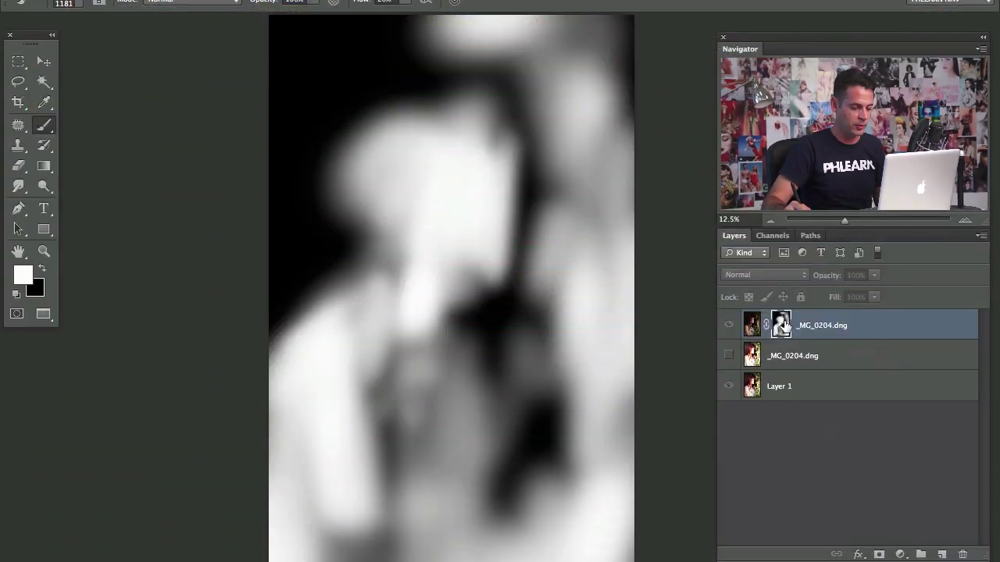
click(753, 327)
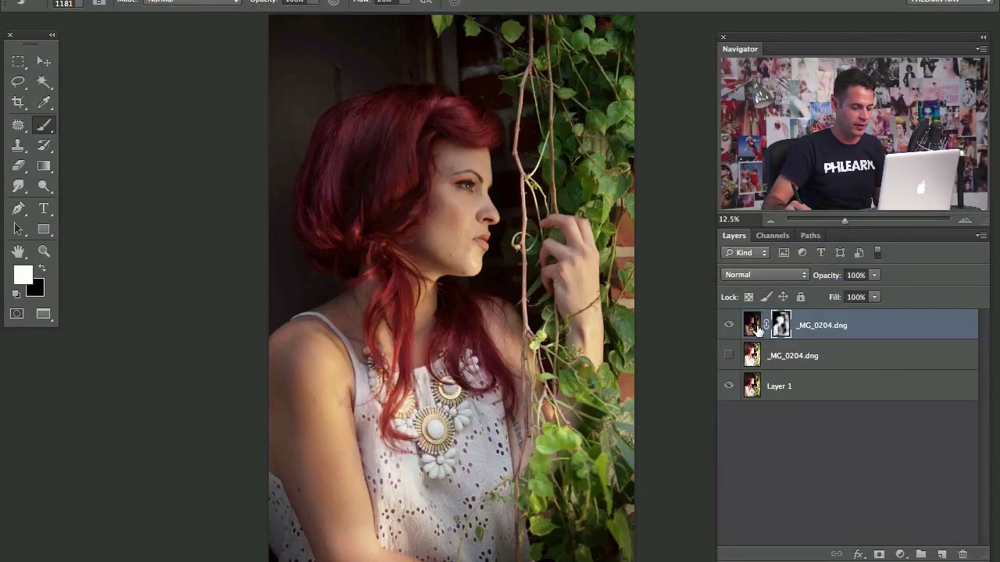
Check the finished dark blend against the original by switching the dark exposure layer off and on
click(728, 331)
click(730, 328)
click(729, 328)
click(733, 324)
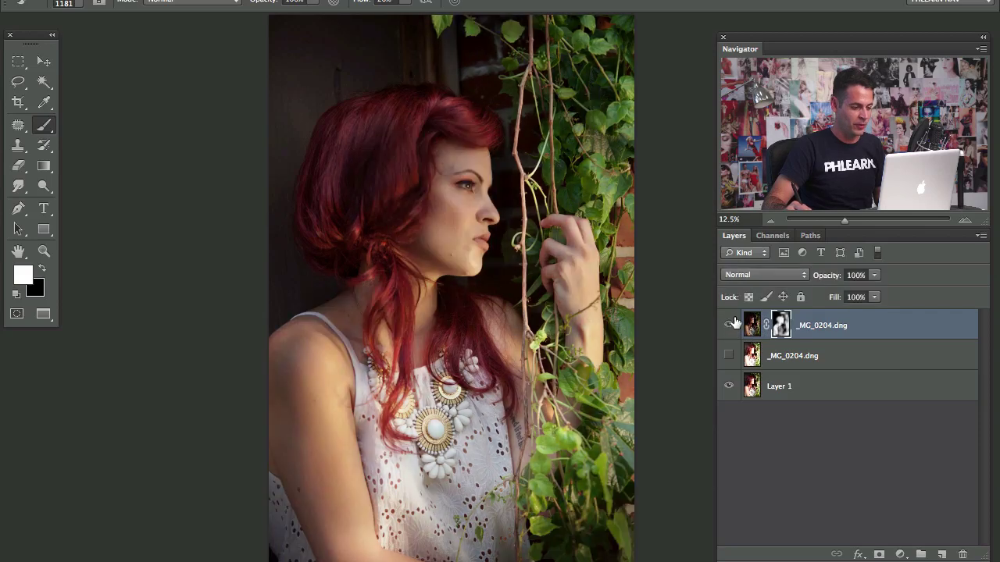
Show the bright exposure layer at the top of the layer stack and add a black, fully hiding mask to it
click(729, 357)
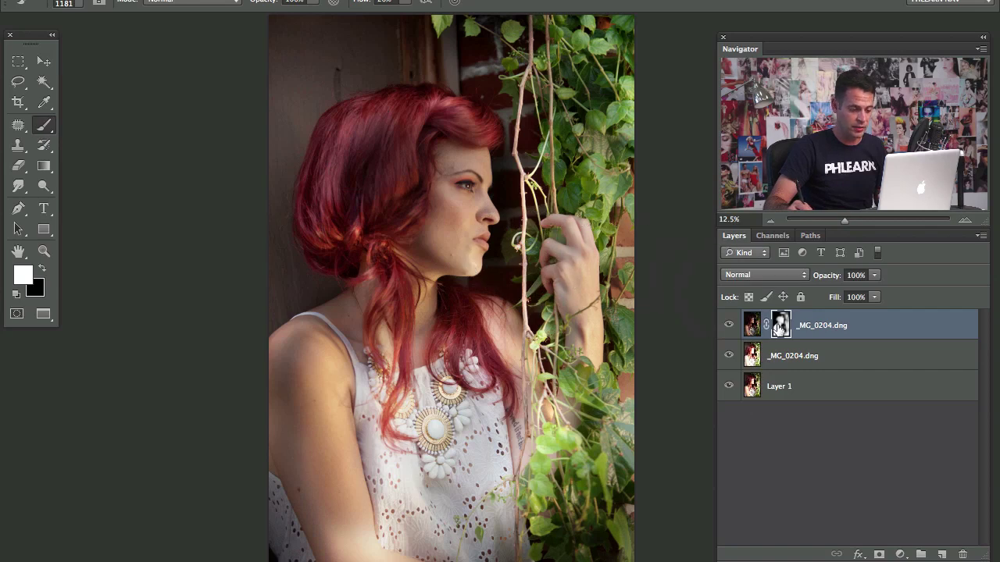
click(785, 350)
key(ctrl+bracketright)
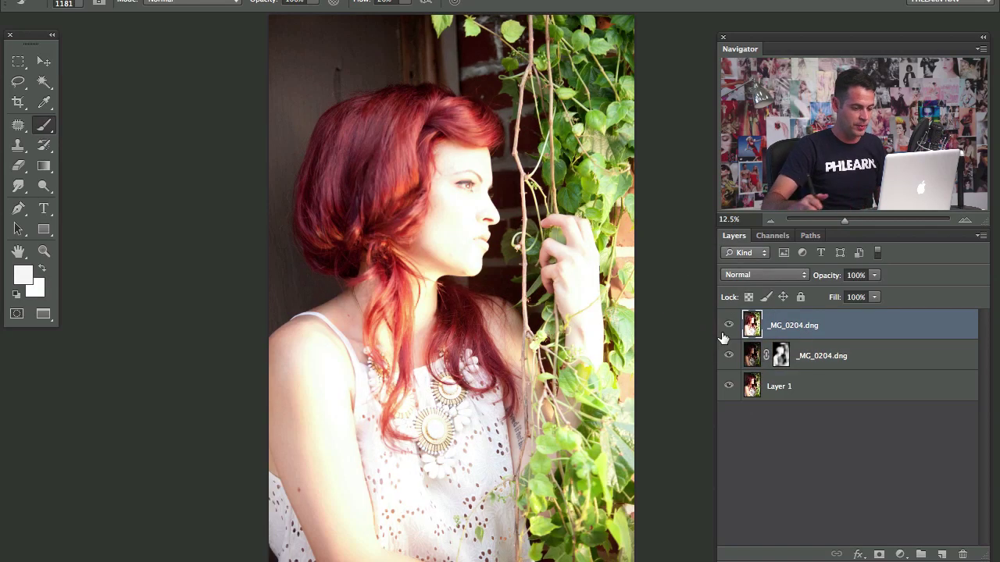
alt+click(880, 554)
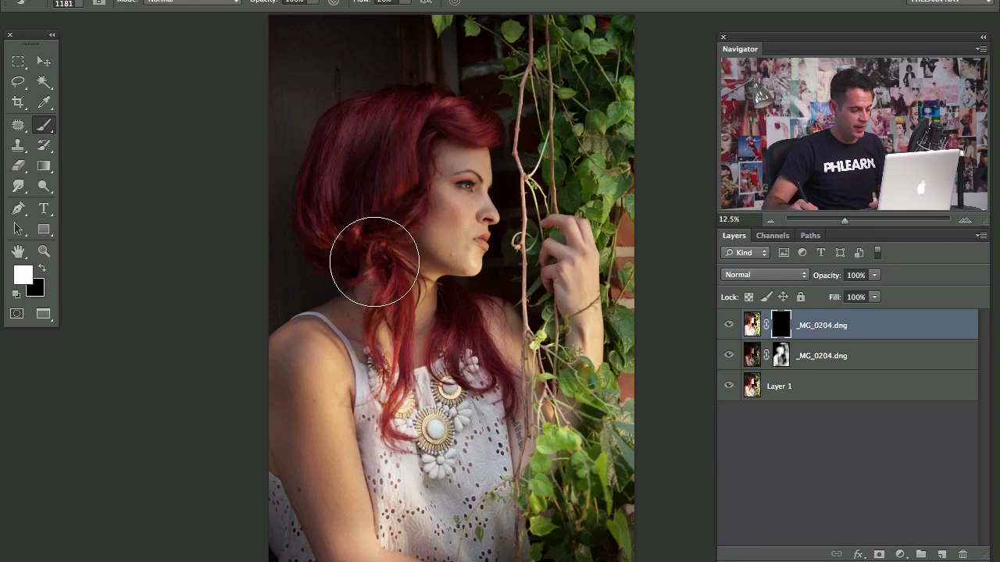
Paint with large white brushes on the bright layer's mask to brighten the doorway, the background behind the head and the hair
mouse_move(275, 307)
mouse_down()
mouse_move(333, 259)
mouse_move(330, 278)
mouse_move(293, 296)
mouse_move(281, 161)
mouse_move(323, 72)
mouse_move(272, 67)
mouse_up()
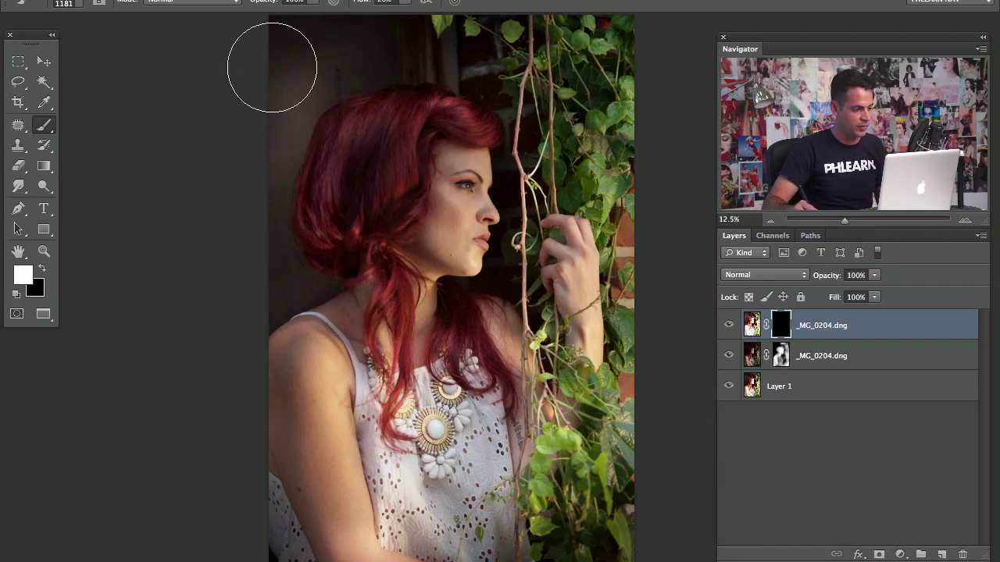
mouse_move(482, 43)
mouse_down()
mouse_move(511, 102)
mouse_move(513, 278)
mouse_move(515, 226)
mouse_move(431, 67)
mouse_move(343, 32)
mouse_up()
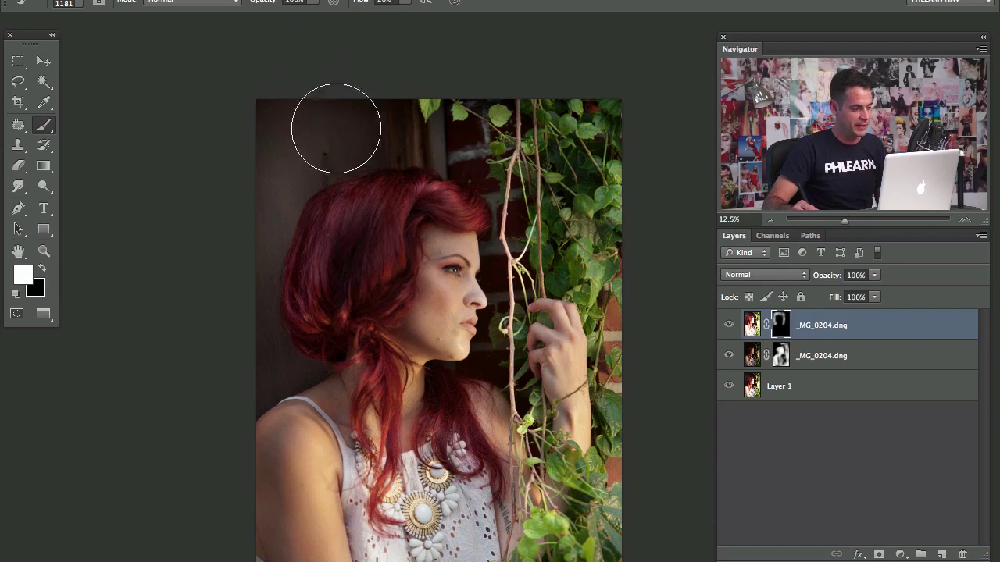
mouse_move(314, 233)
mouse_down()
mouse_move(339, 216)
mouse_move(382, 345)
mouse_move(344, 324)
mouse_up()
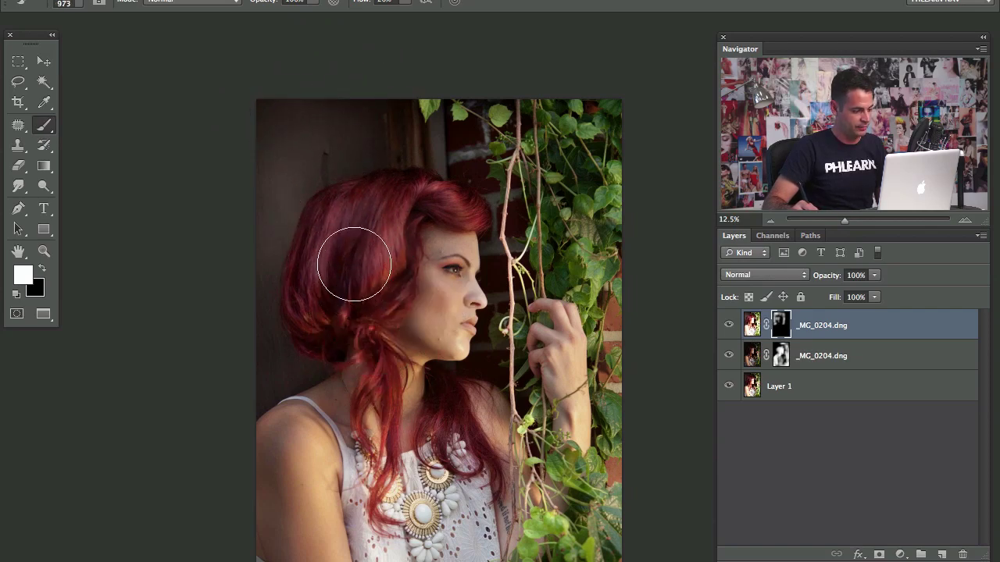
key(x)
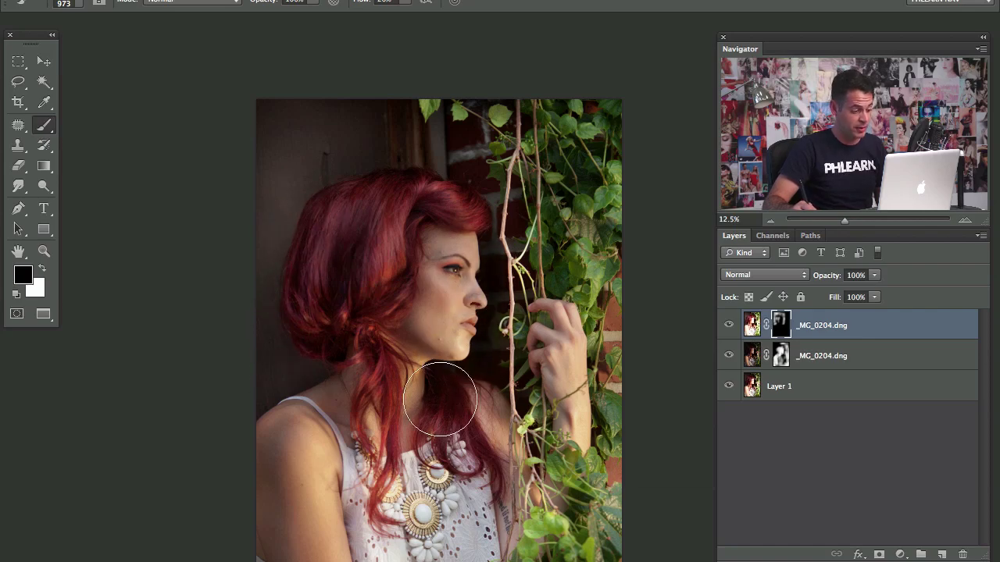
Disable and re-enable the bright layer's mask repeatedly to compare the full bright exposure with the masked result
shift+click(781, 325)
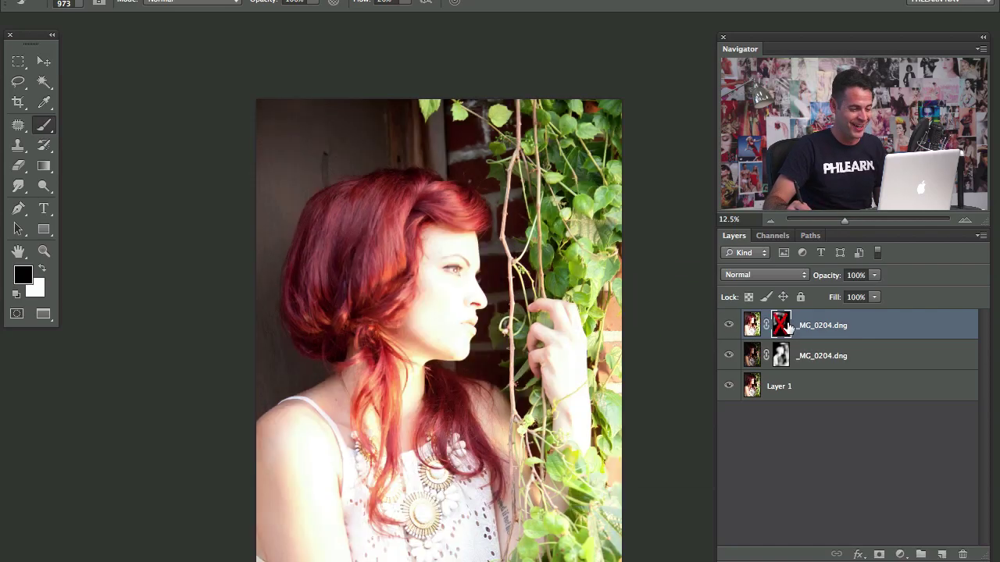
shift+click(781, 326)
shift+click(784, 328)
shift+click(785, 329)
shift+click(785, 329)
shift+click(786, 329)
shift+click(788, 330)
shift+click(789, 331)
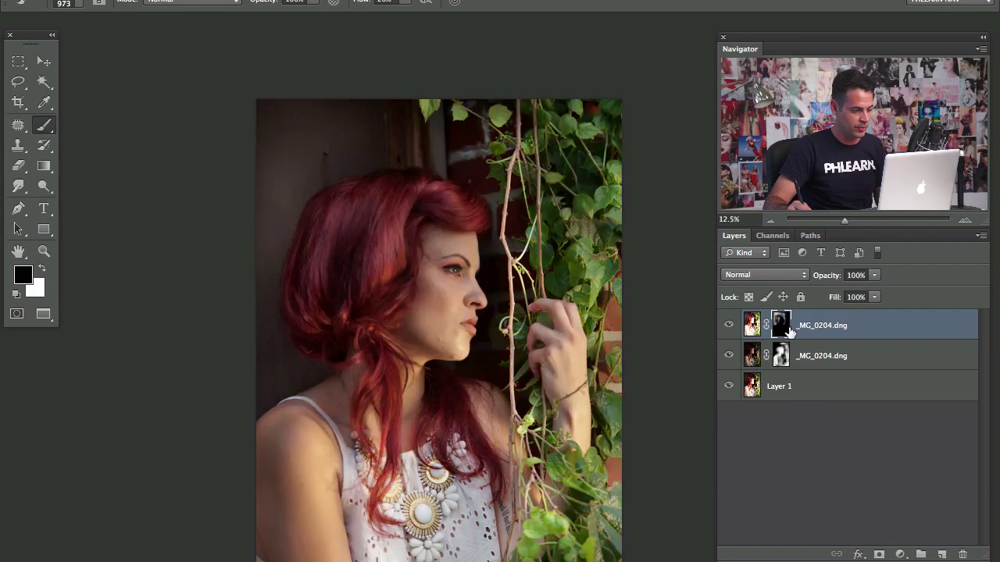
Paint with a black brush of size 333 on the bright layer's mask to remove the brightening along the face's profile
drag(520, 344, 487, 355)
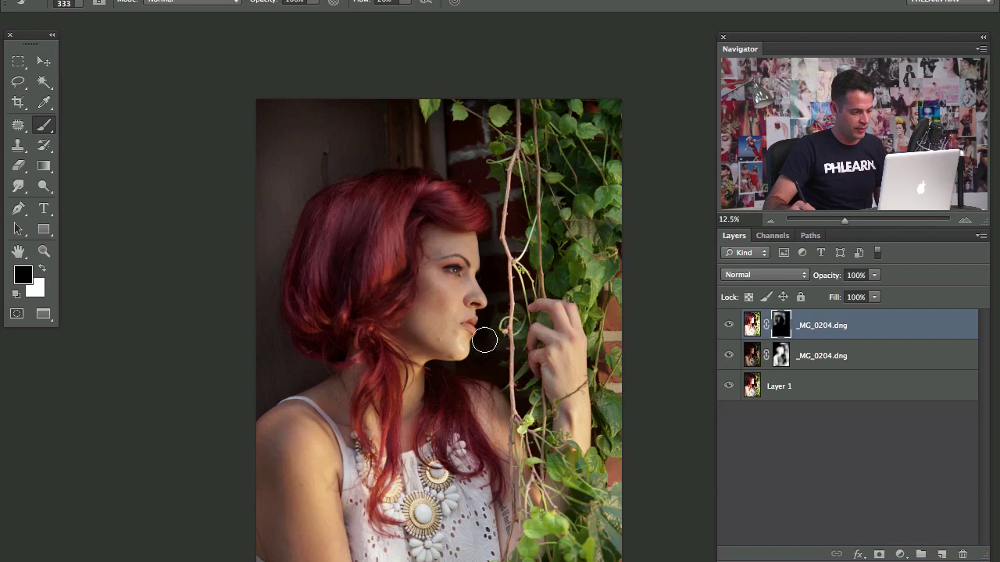
scroll(504, 268, up, 3)
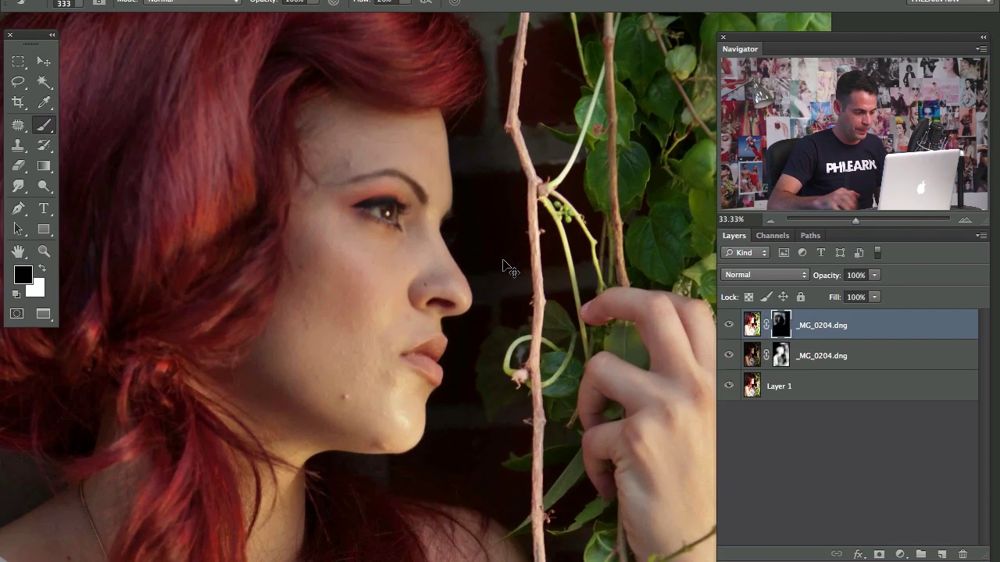
mouse_move(469, 142)
mouse_down()
mouse_move(494, 173)
mouse_move(517, 154)
mouse_move(493, 201)
mouse_up()
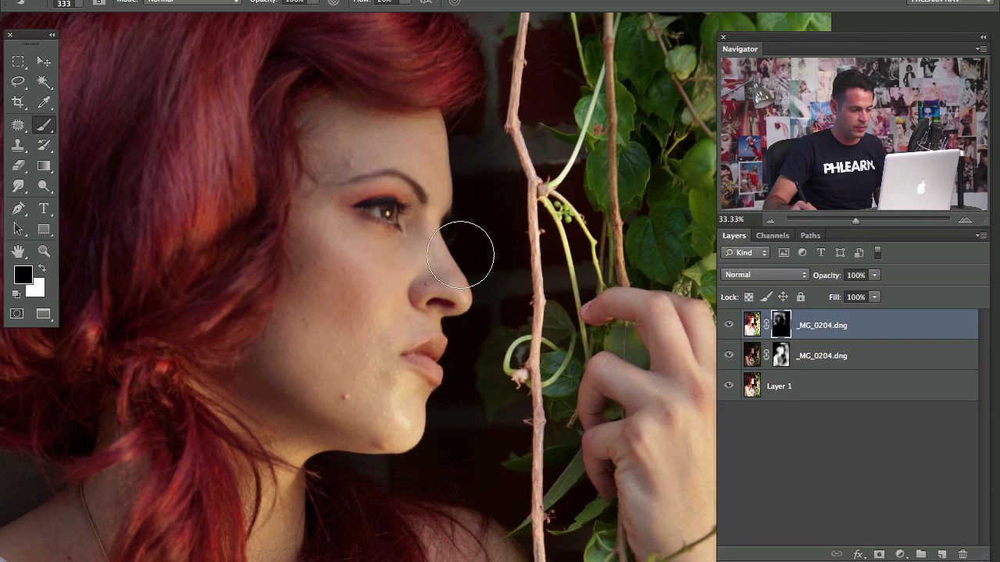
click(728, 326)
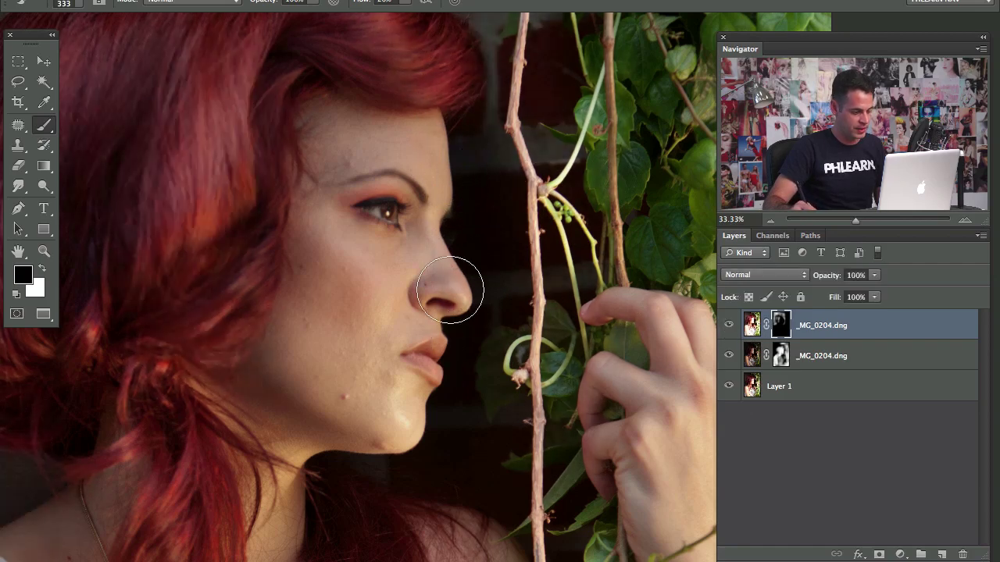
Try painting white on the bright layer's mask beside the nose, and undo the stroke
key(x)
mouse_move(467, 223)
mouse_down()
mouse_move(446, 346)
mouse_move(453, 279)
mouse_up()
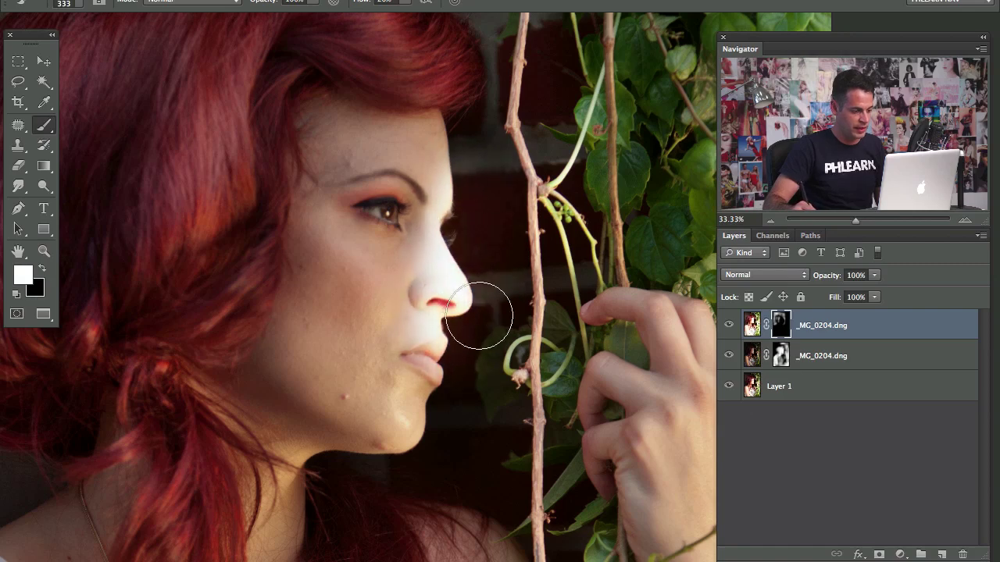
key(ctrl+z)
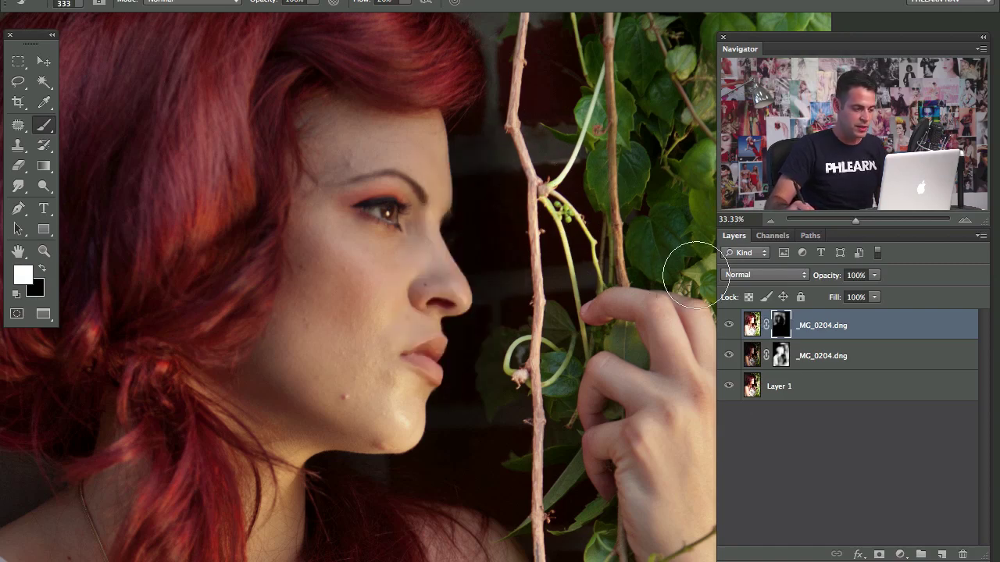
Select the dark background beside the face with the Magic Wand and hide the selection edges for brushing
click(44, 82)
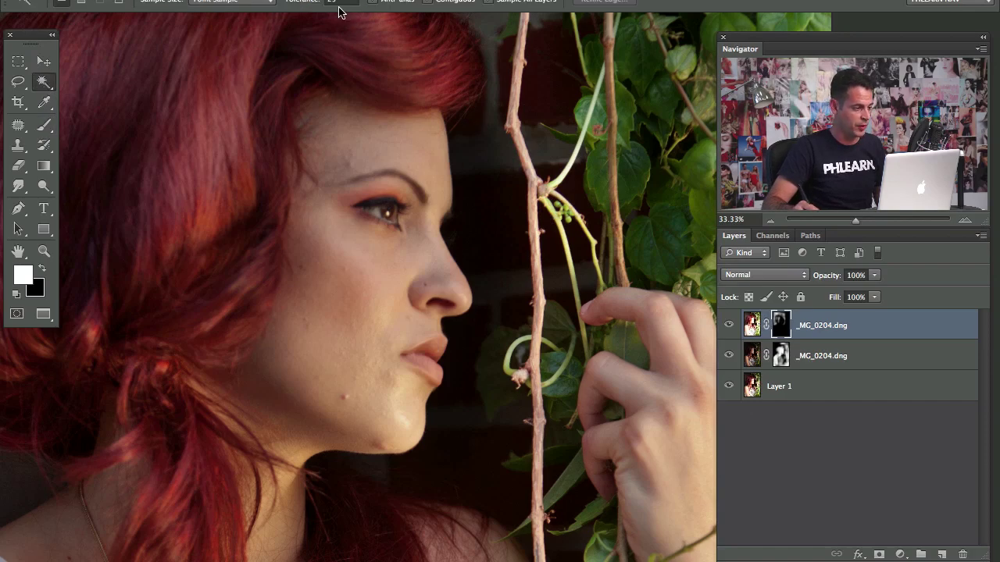
click(477, 195)
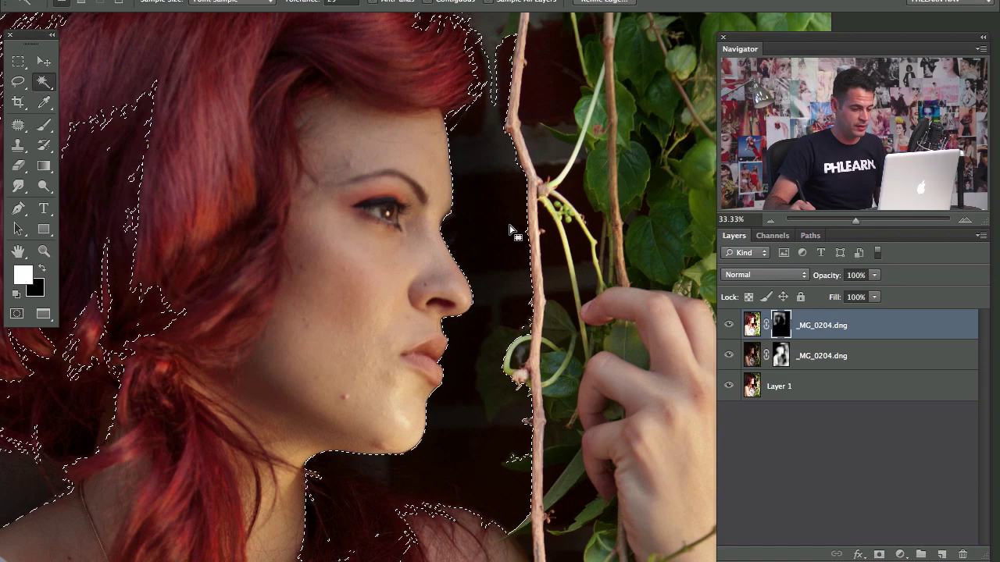
key(b)
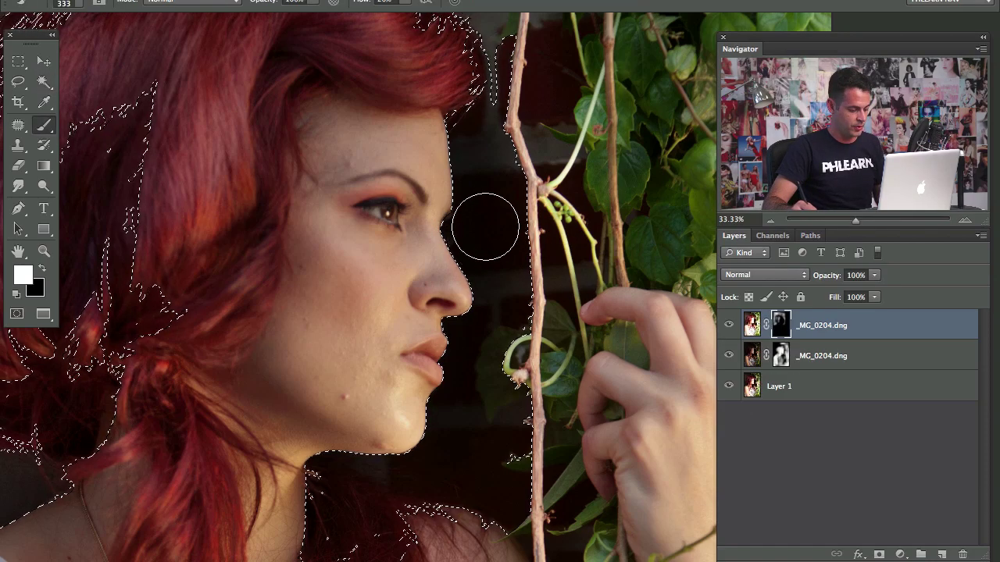
key(ctrl+d)
Paint white with a brush of size 567 on the bright layer's mask within the selection to brighten the background beside the face
drag(458, 248, 498, 246)
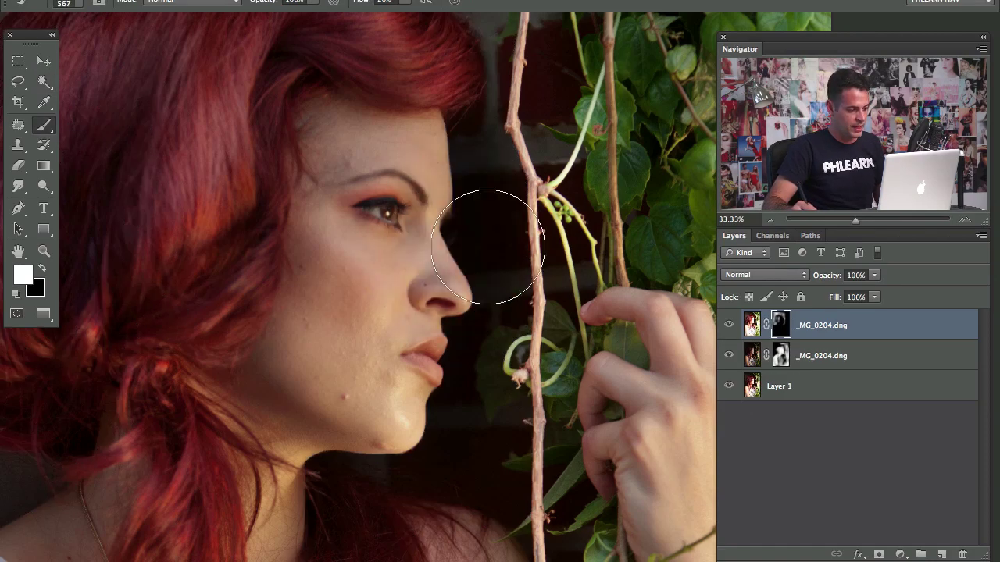
key(super+h)
key(ctrl+h)
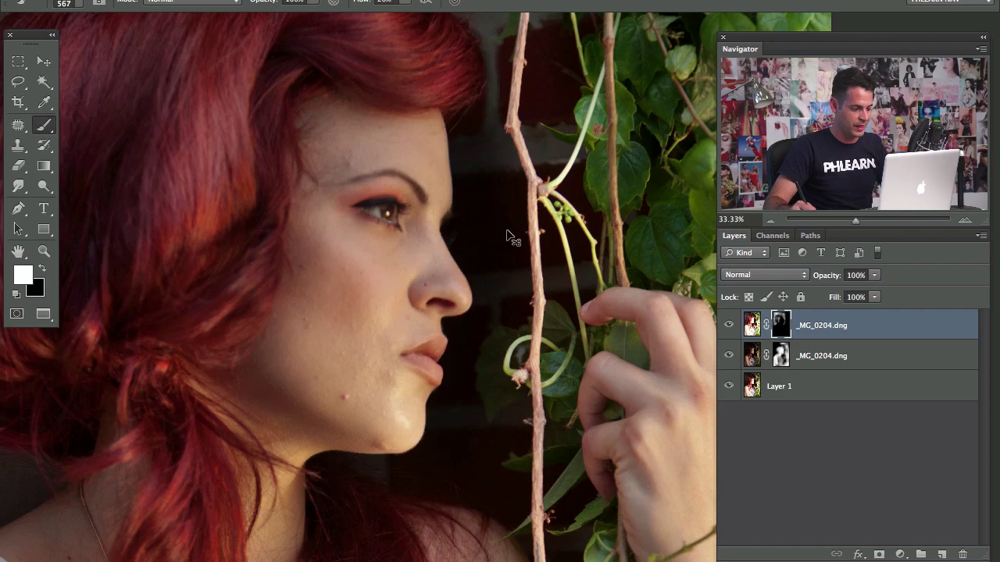
key(super+h)
key(super+h)
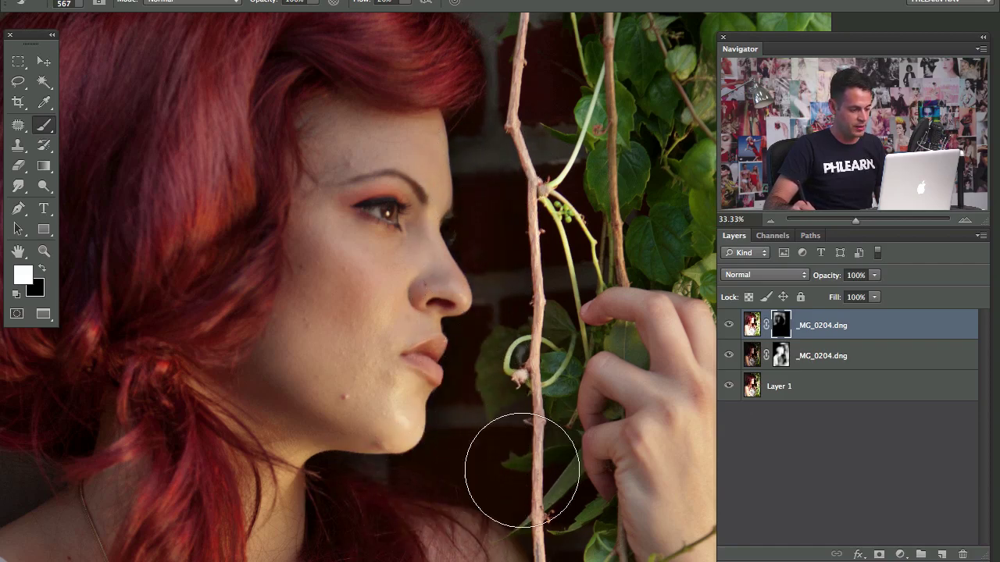
Finish brushing white inside the background selection beside the face on the bright layer's mask, and clear the selection
key(super+h)
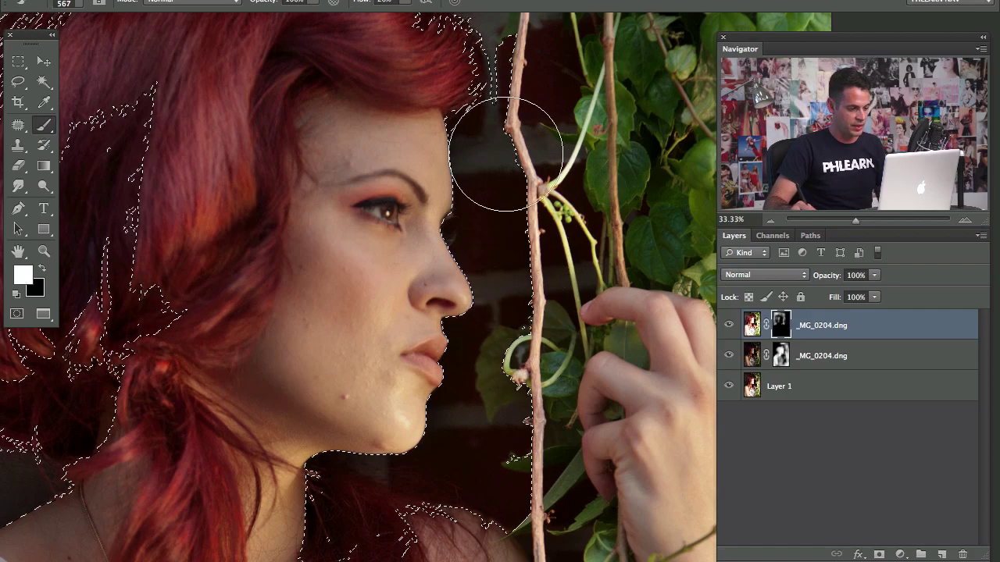
drag(483, 189, 493, 317)
drag(491, 419, 491, 197)
key(super+d)
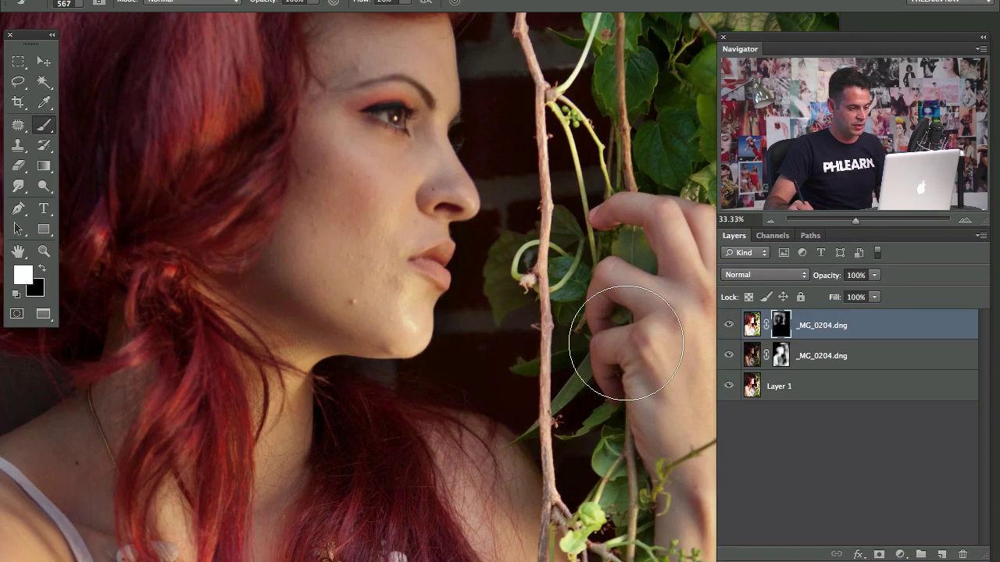
Compare the portrait with and without the bright layer, and lower that layer's opacity to 76%
scroll(536, 204, up, 3)
key(super+minus)
key(super+minus)
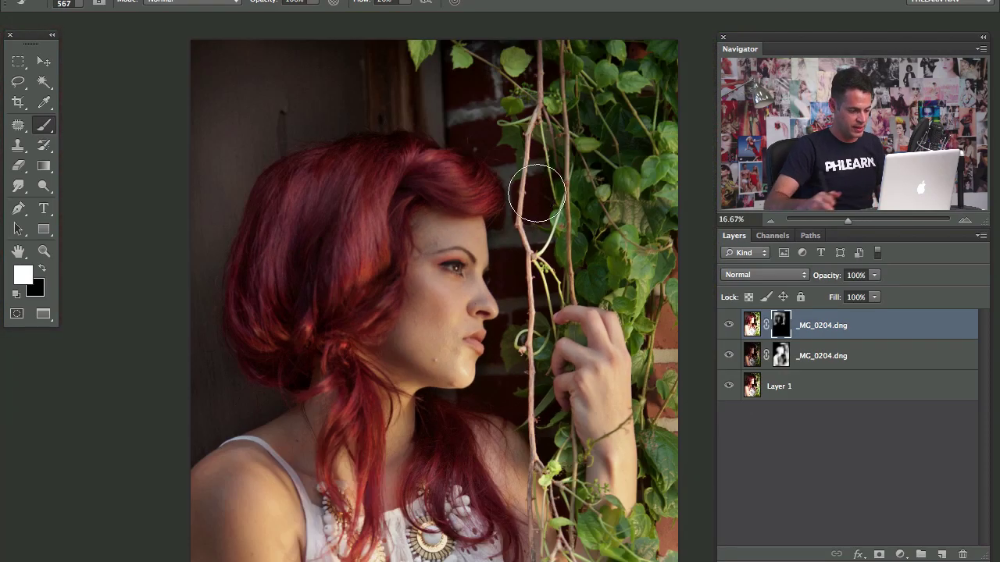
click(729, 326)
click(730, 328)
click(729, 328)
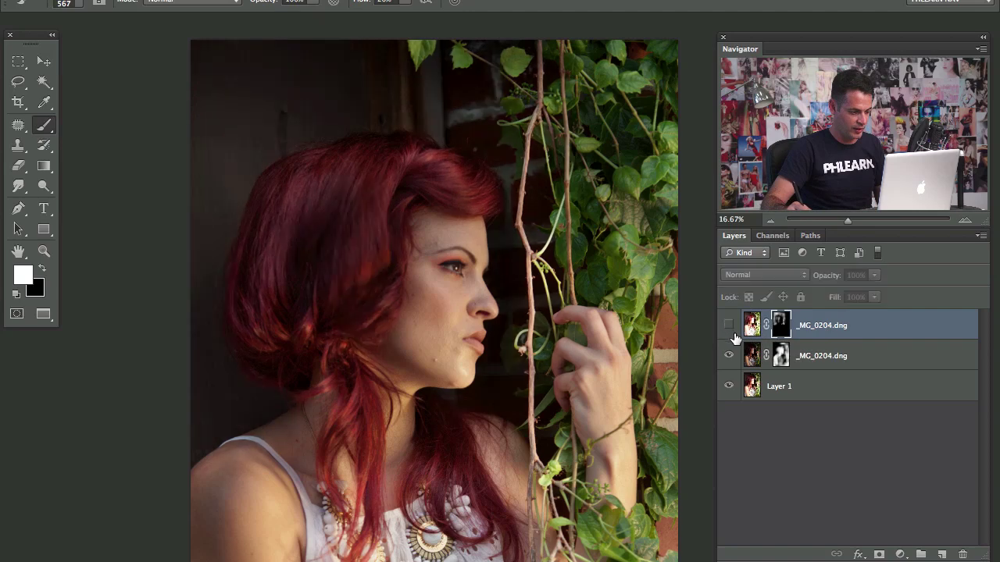
click(729, 328)
click(732, 328)
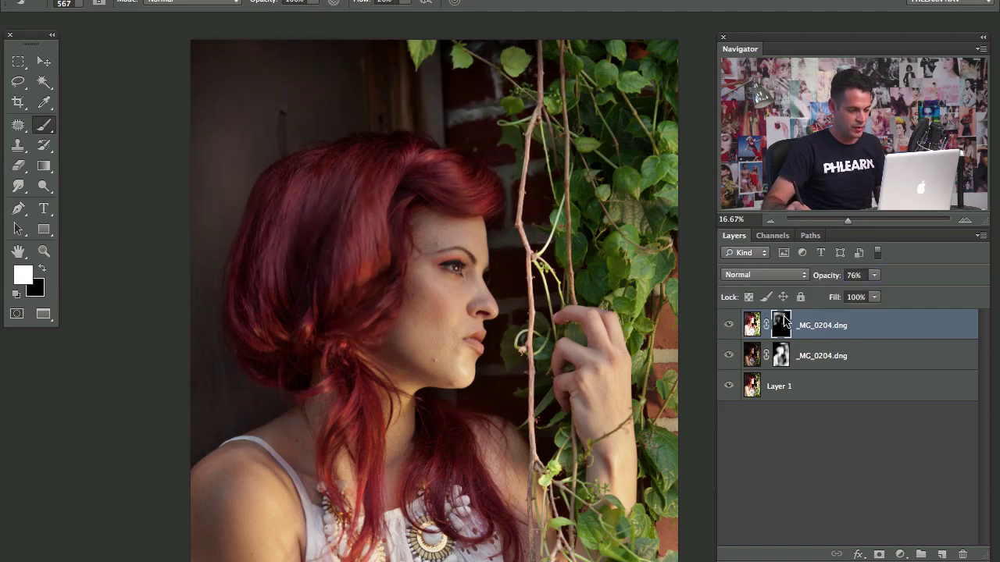
Compare the portrait with and without the dark exposure layer
click(731, 356)
click(731, 356)
click(731, 356)
click(731, 356)
Inspect the dark layer's mask on its own against the image around the face and chin
alt+click(780, 356)
alt+click(779, 356)
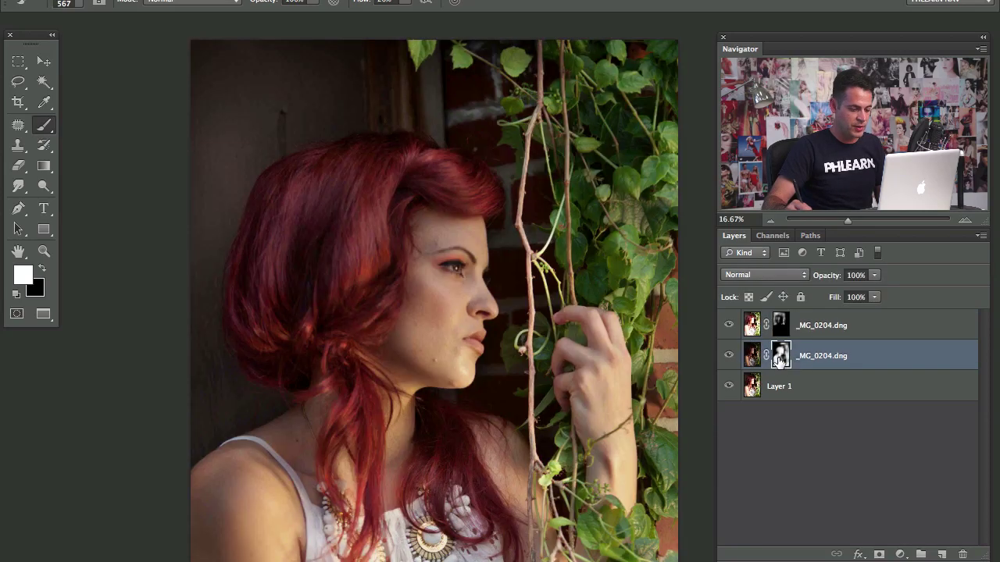
key(ctrl+plus)
drag(497, 349, 505, 262)
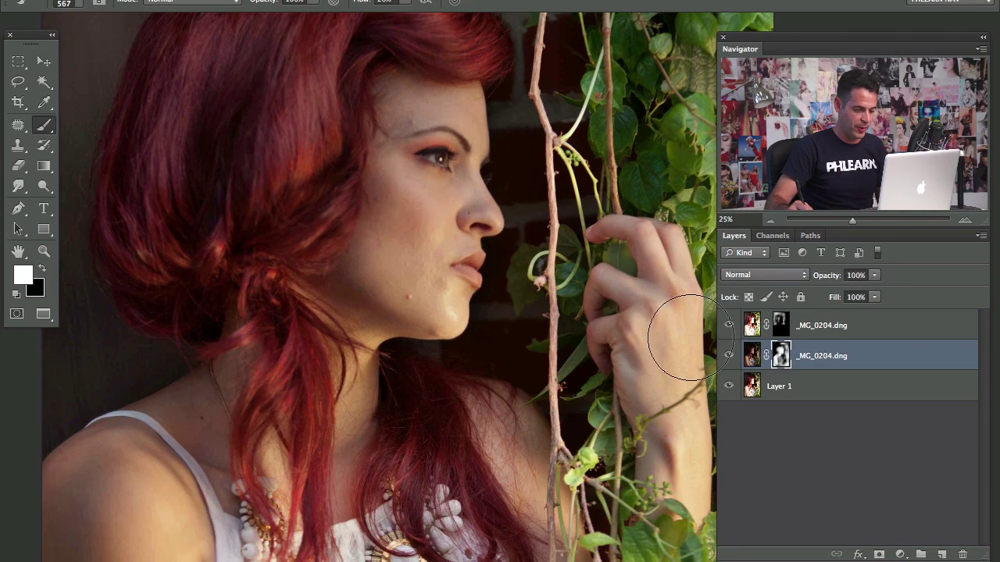
alt+click(780, 357)
alt+click(779, 361)
alt+click(777, 365)
alt+click(777, 368)
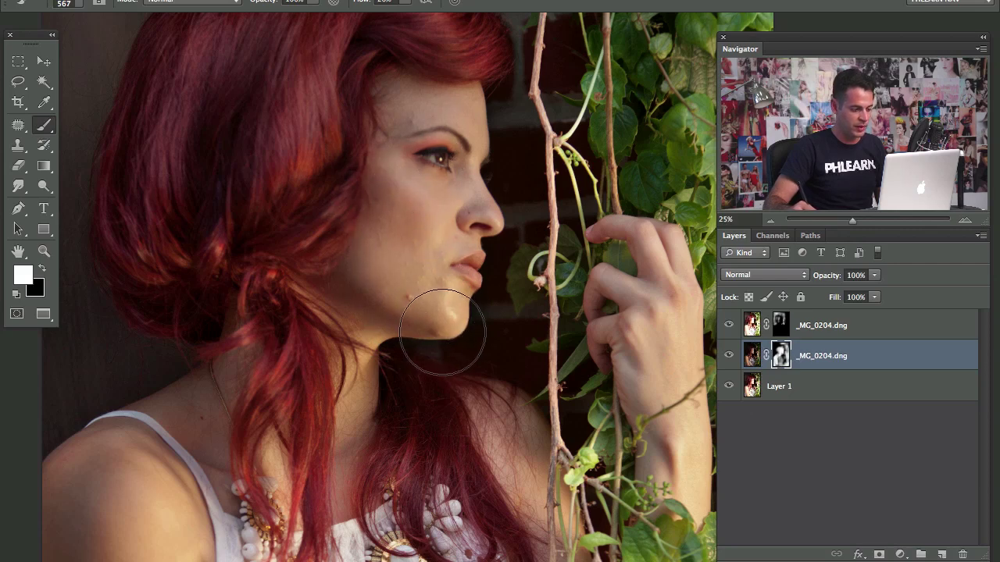
Try painting a black dab over the chin on the dark layer's mask with a brush of size 567
key(x)
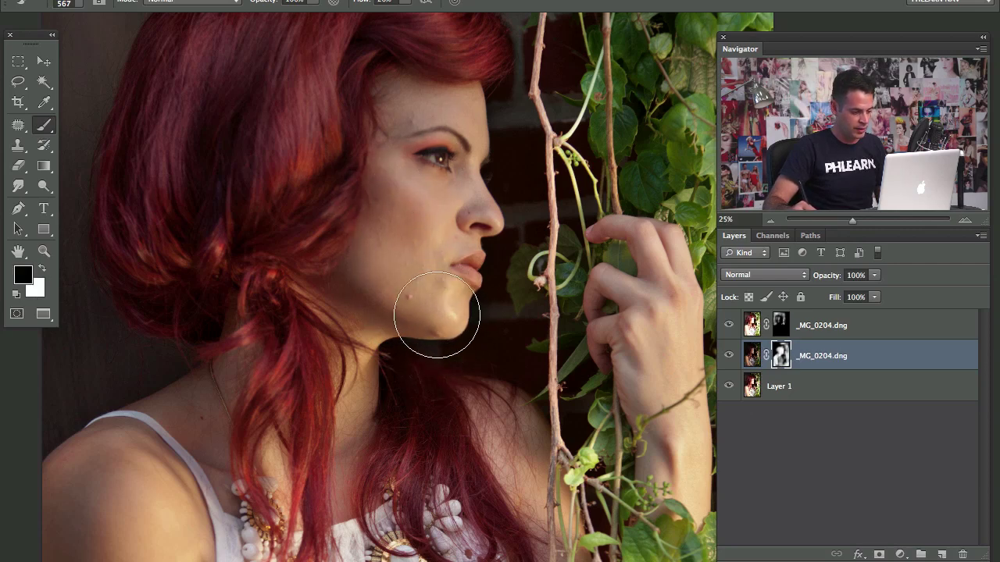
drag(438, 319, 438, 314)
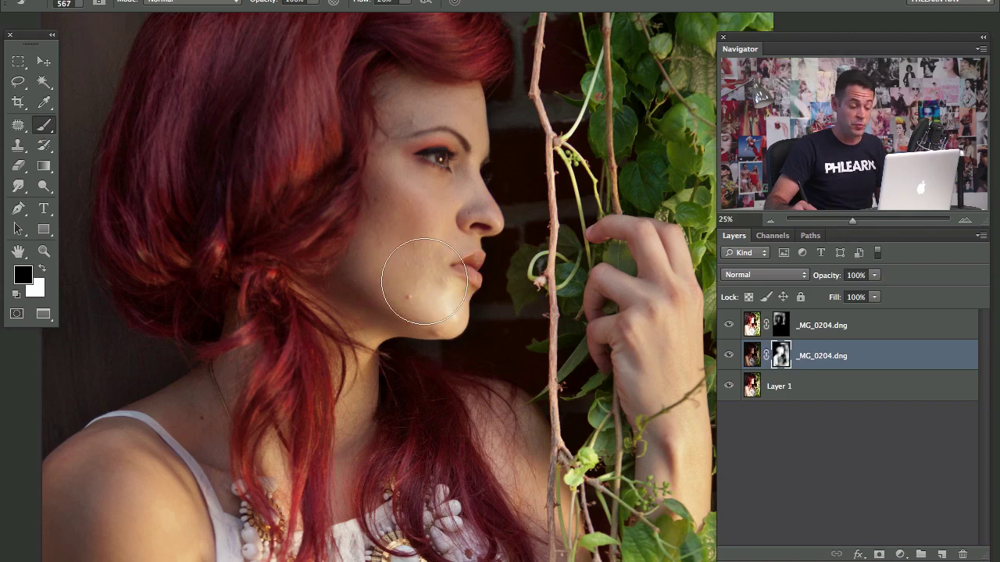
key(x)
Display the dark layer's mask on its own and paint white with a brush of size 311 over the dark spot at the chin
alt+click(785, 356)
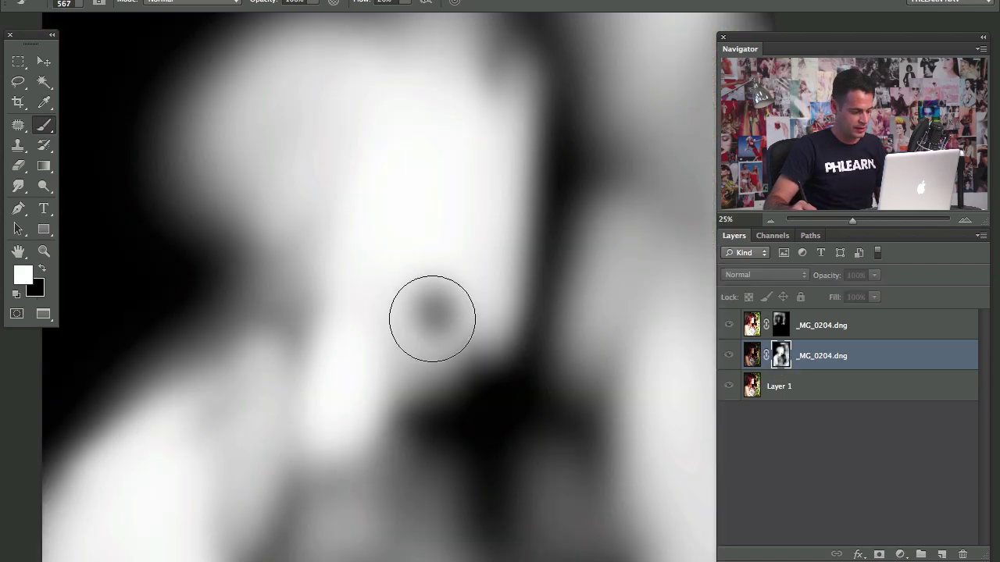
key(x)
mouse_move(419, 320)
ctrl+alt+mouse_down()
mouse_move(392, 328)
mouse_move(434, 302)
mouse_move(414, 342)
mouse_move(459, 304)
mouse_move(449, 352)
ctrl+alt+mouse_up()
key(x)
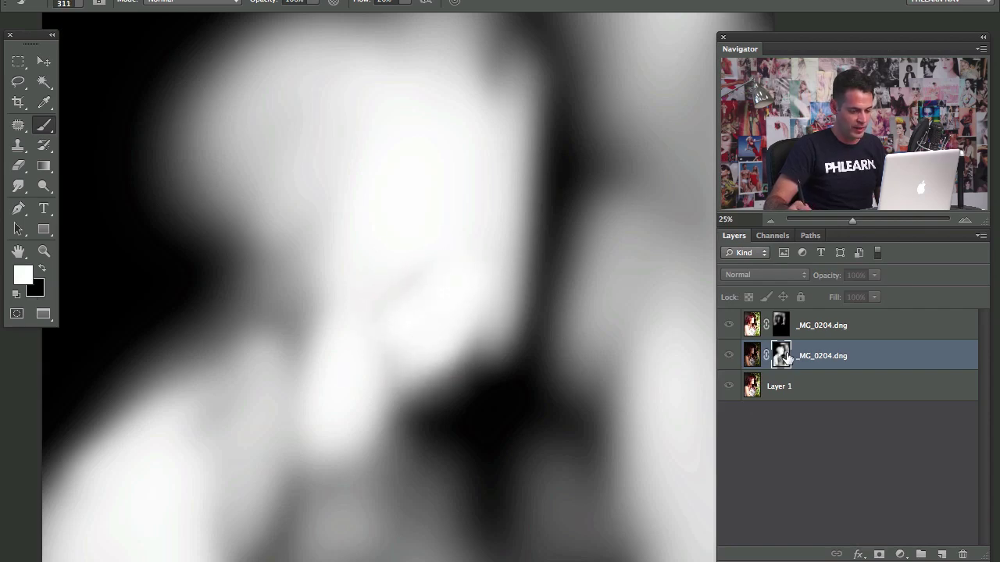
alt+click(785, 356)
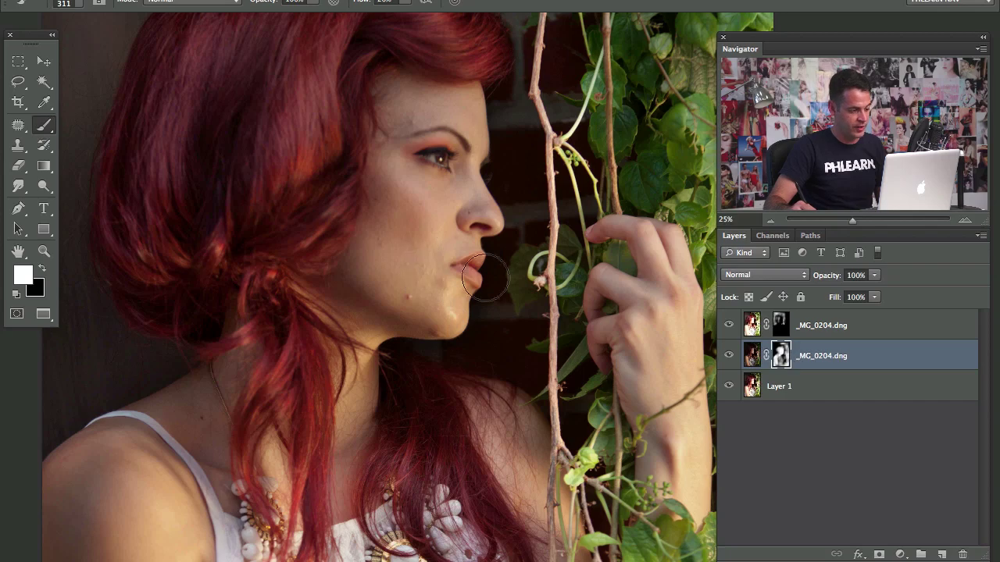
Hide both masked exposure layers to view the whole portrait as it was before blending
key(super+minus)
key(super+minus)
drag(507, 308, 473, 318)
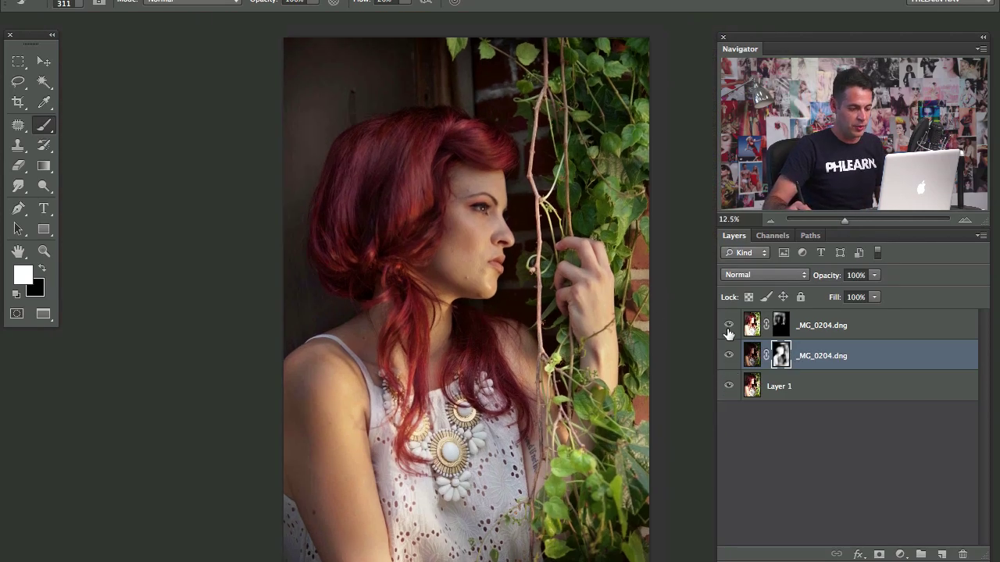
drag(728, 327, 730, 357)
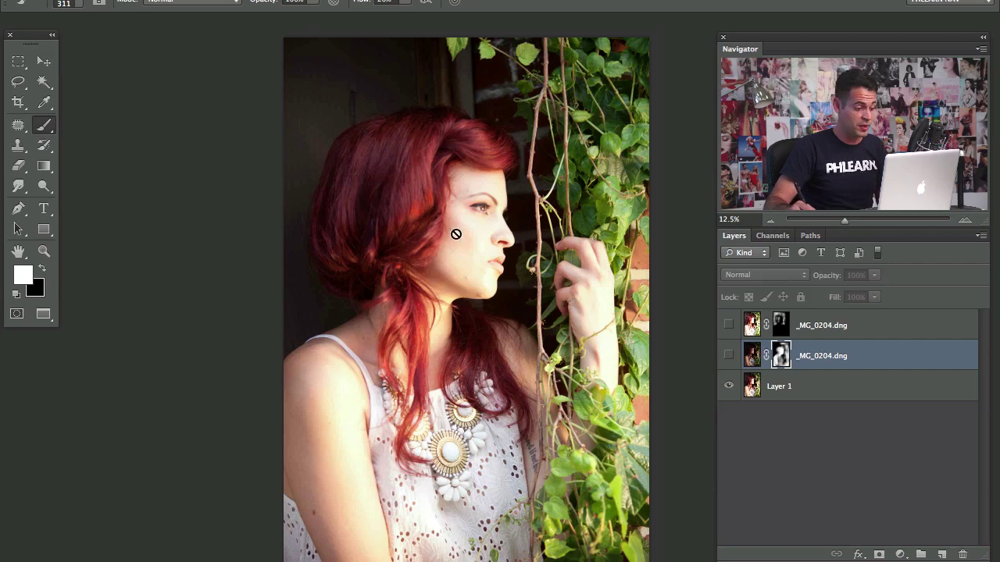